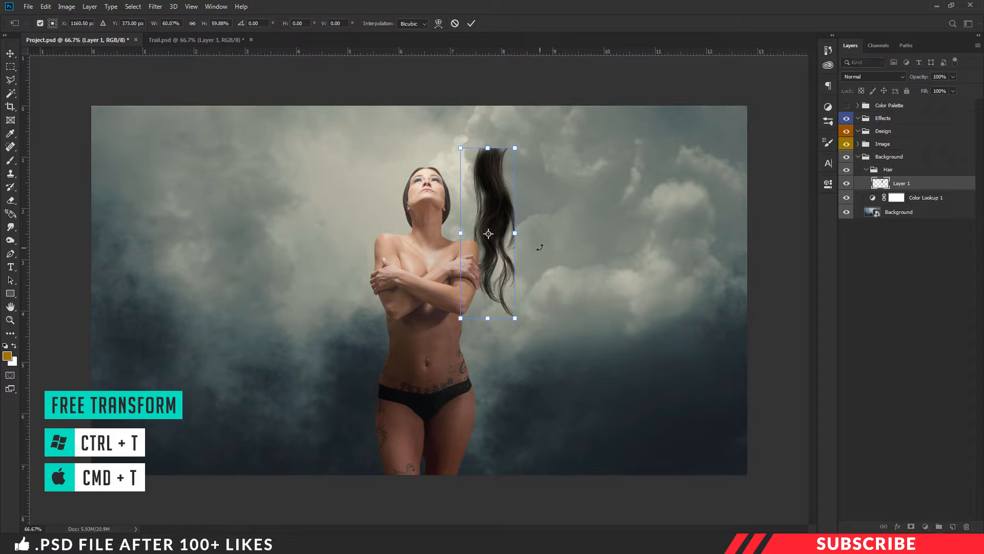
Step: Rotate the hair strand to horizontal and place it against the image-left side of the model's head, flowing outward
left_click_drag(546, 282, 436, 277)
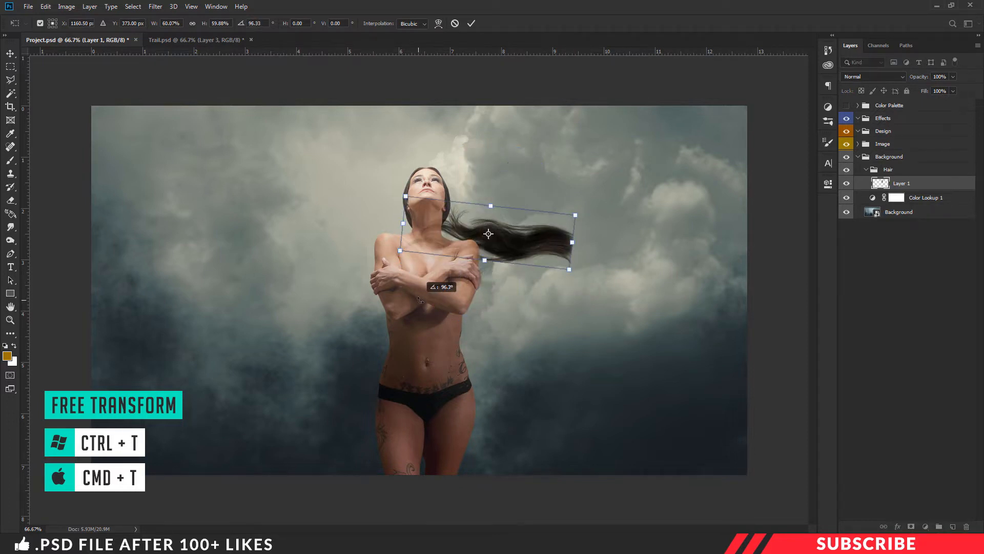
left_click_drag(554, 257, 414, 233)
key("Return")
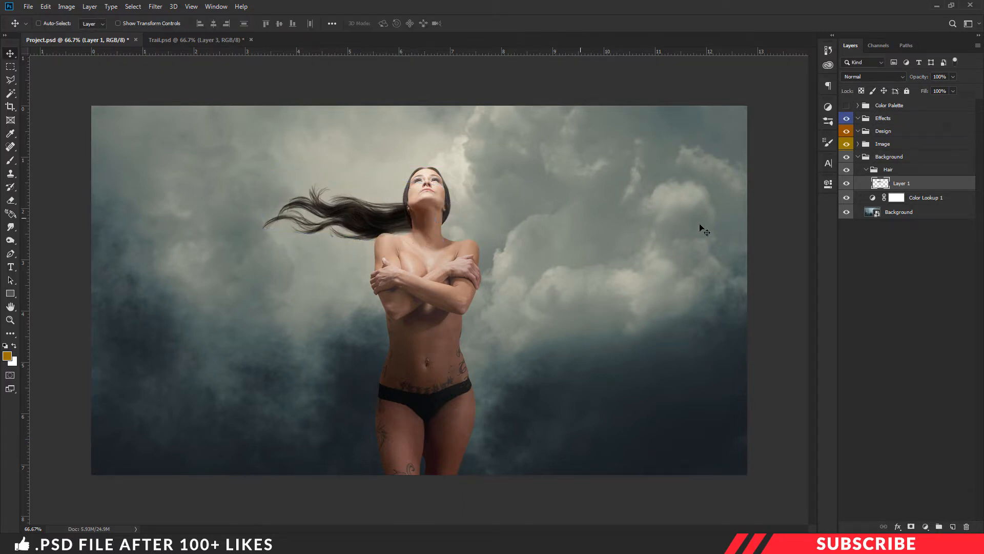
Step: Duplicate the hair strand, flip the copy horizontally, and rotate it upward on the opposite side of the model's head
key("ctrl+j")
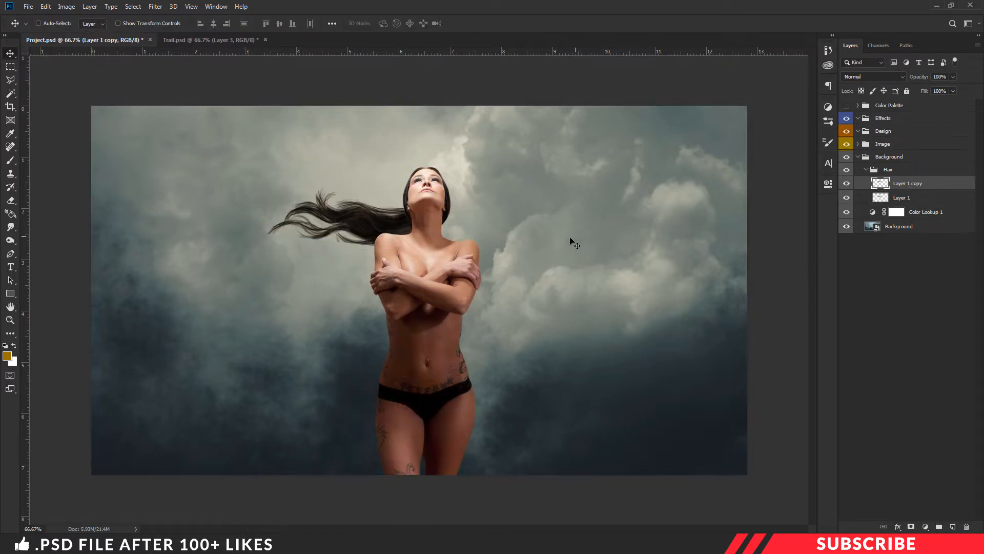
key("ctrl+t")
right_click(434, 224)
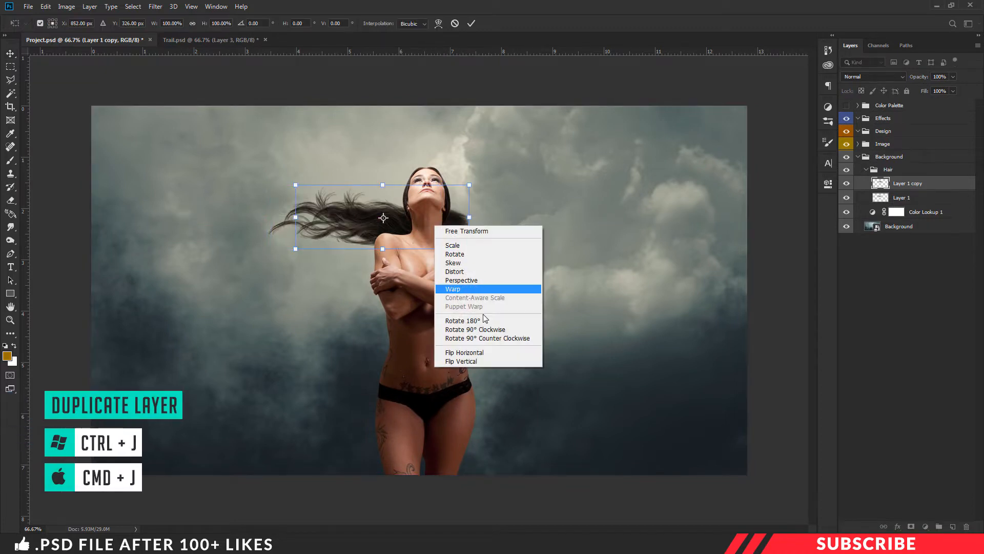
left_click(464, 353)
left_click_drag(440, 272, 578, 246)
left_click_drag(508, 216, 521, 208)
key("Return")
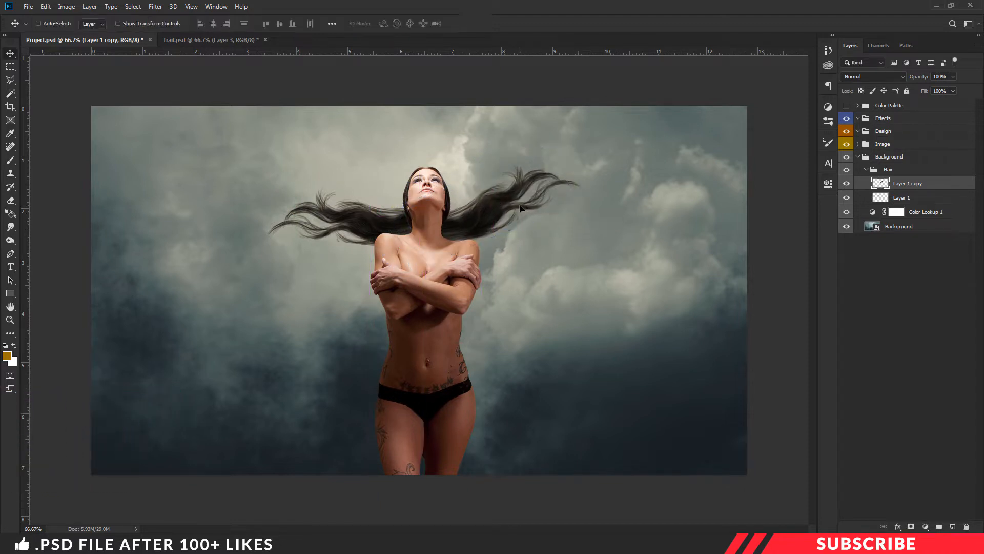
Step: Duplicate the raised strand, flip it horizontally, enlarge it to about 120%, and angle it above the first hair strand
key("ctrl+j")
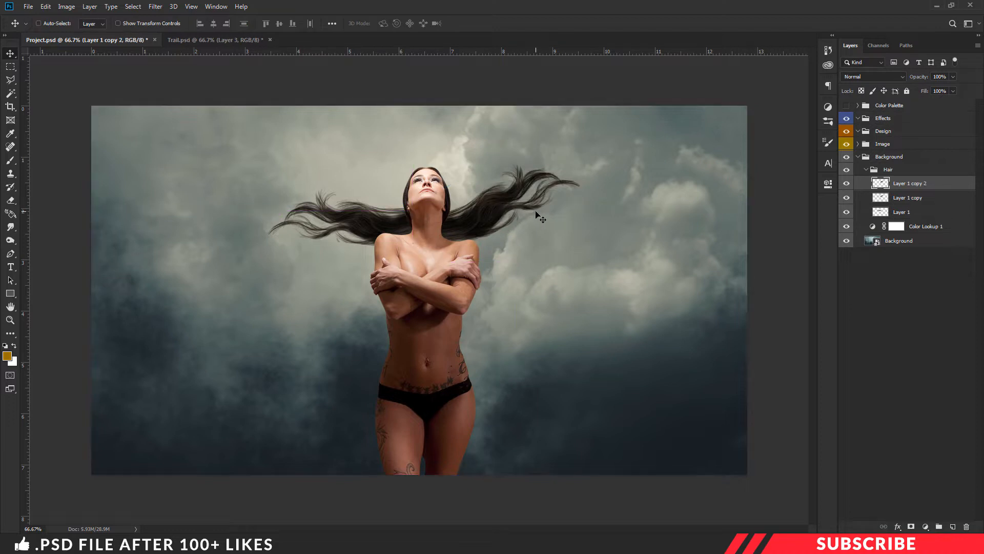
key("ctrl+t")
right_click(529, 200)
left_click(558, 326)
left_click_drag(574, 256, 592, 280)
left_click_drag(480, 232, 455, 215)
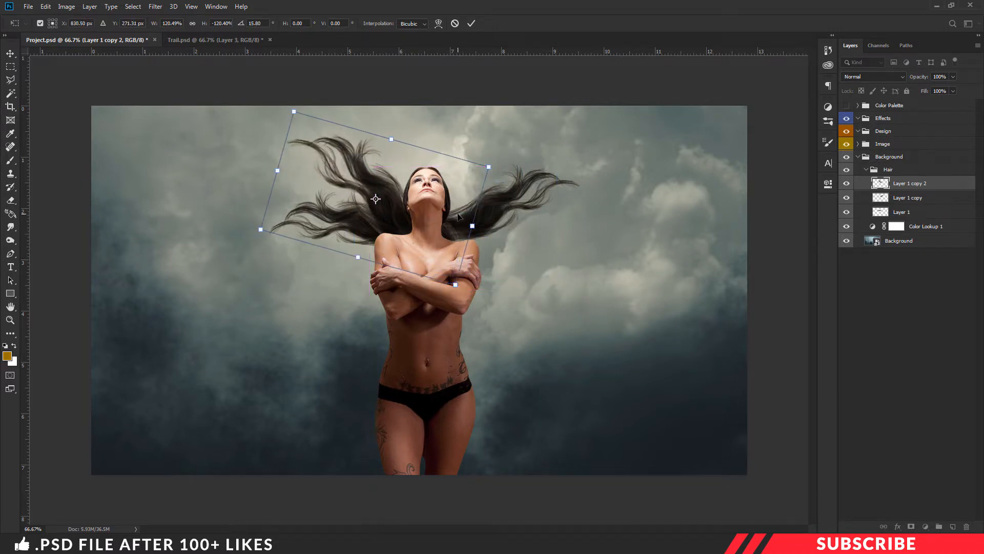
key("Return")
Step: Duplicate the enlarged upper strand, move the copy across the head, and flip it horizontally
key("ctrl+j")
key("ctrl+t")
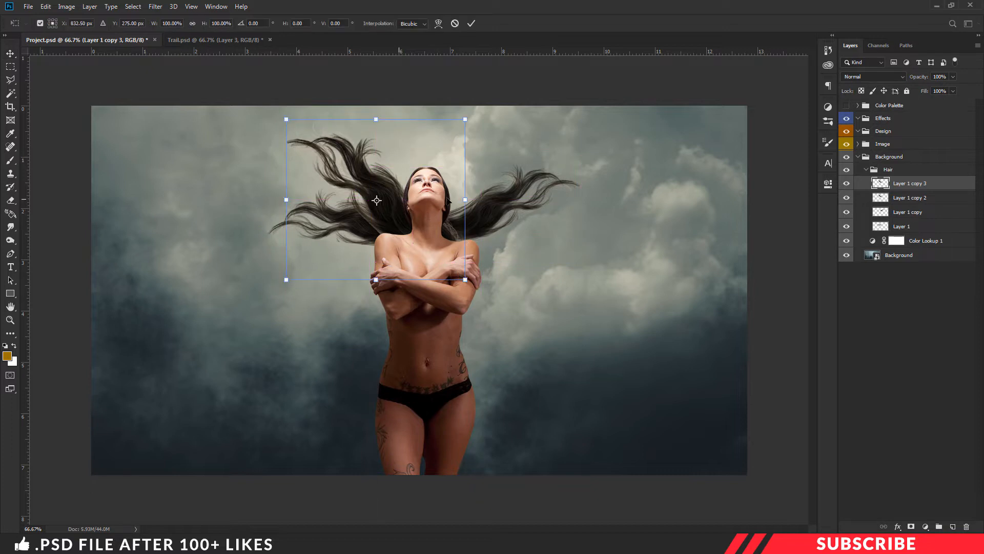
left_click_drag(399, 198, 449, 198)
right_click(449, 198)
left_click(478, 324)
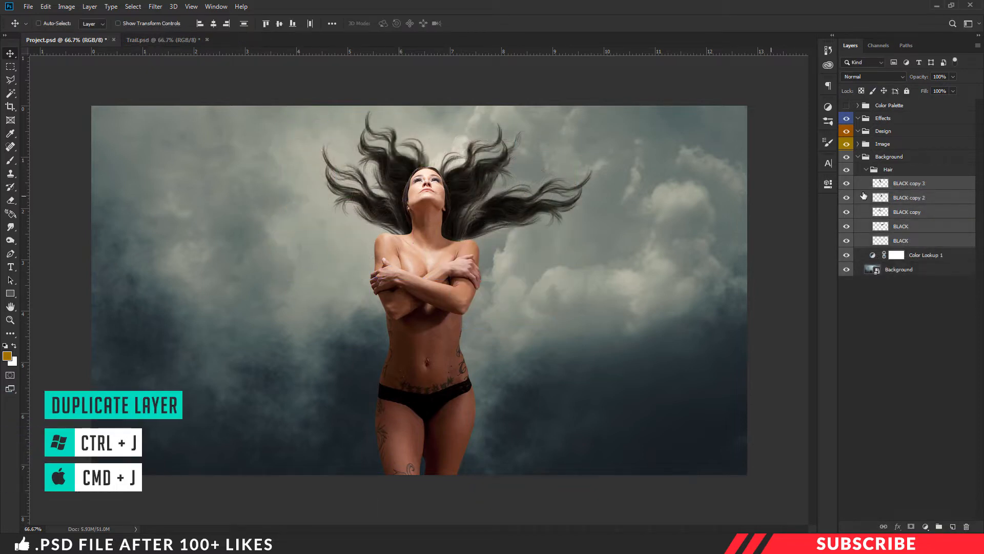
Step: Collapse the Hair group and add a Color Lookup adjustment above it as a clipping mask
left_click(866, 169)
left_click(893, 171)
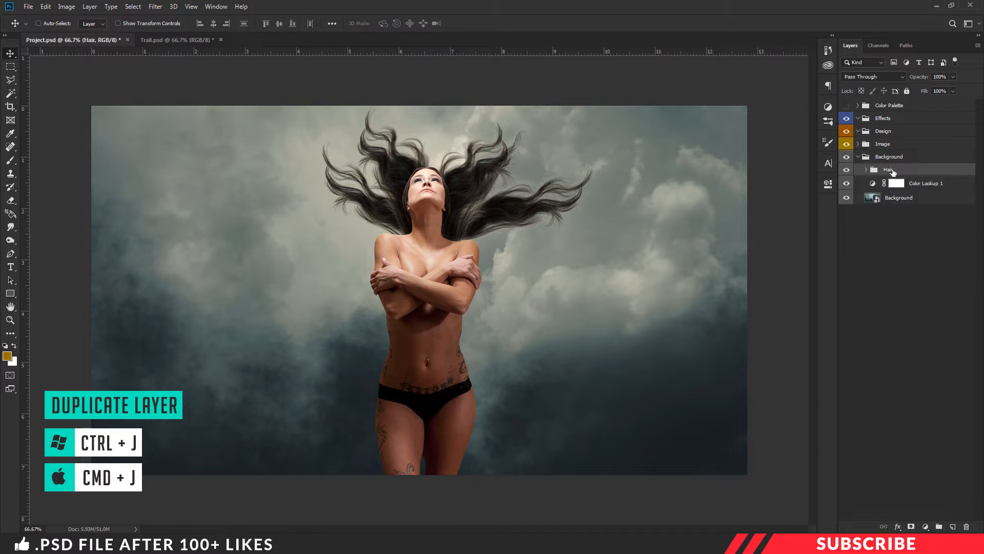
left_click(925, 527)
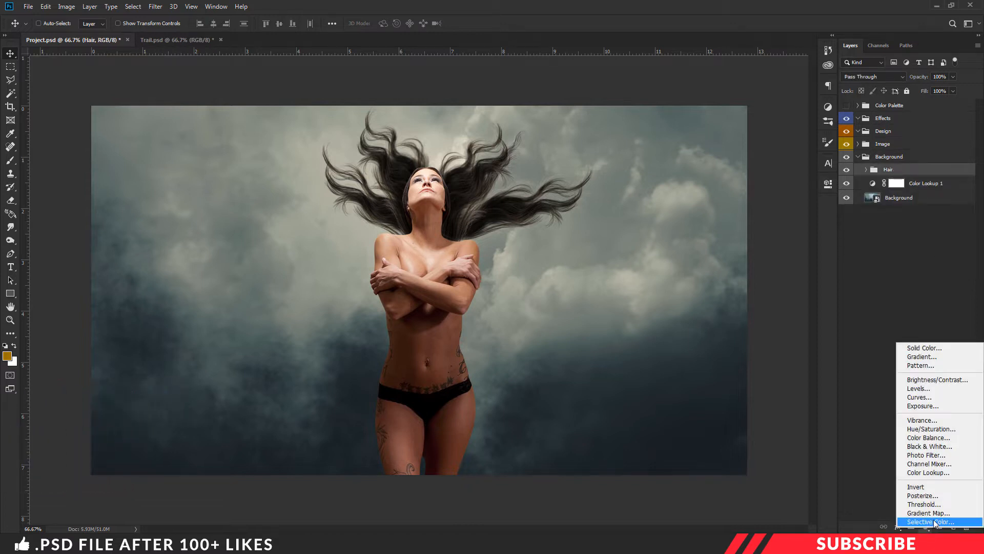
left_click(933, 472)
right_click(936, 174)
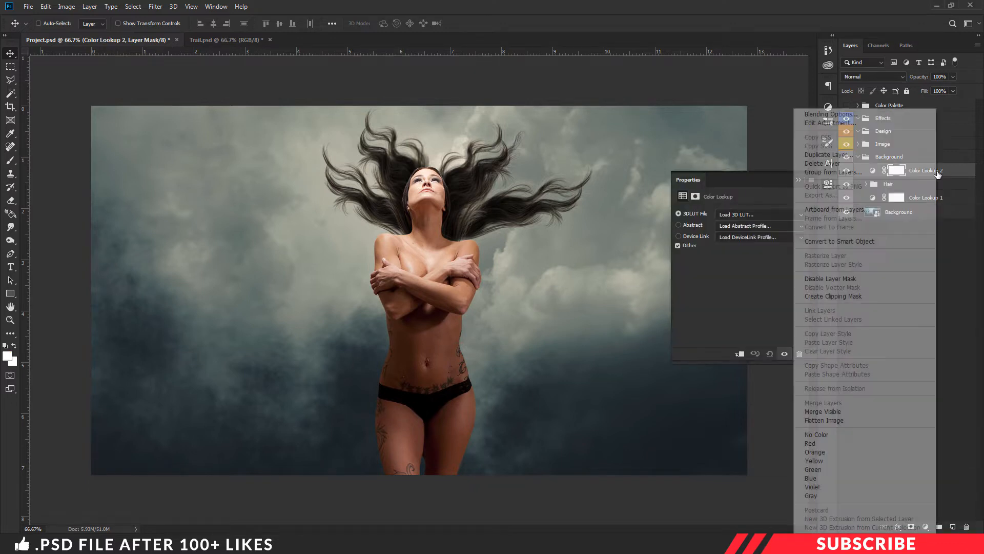
left_click(871, 296)
Step: Set the hair's Color Lookup 3DLUT file to DropBlues.3DL and hide the adjustment's properties
left_click(801, 215)
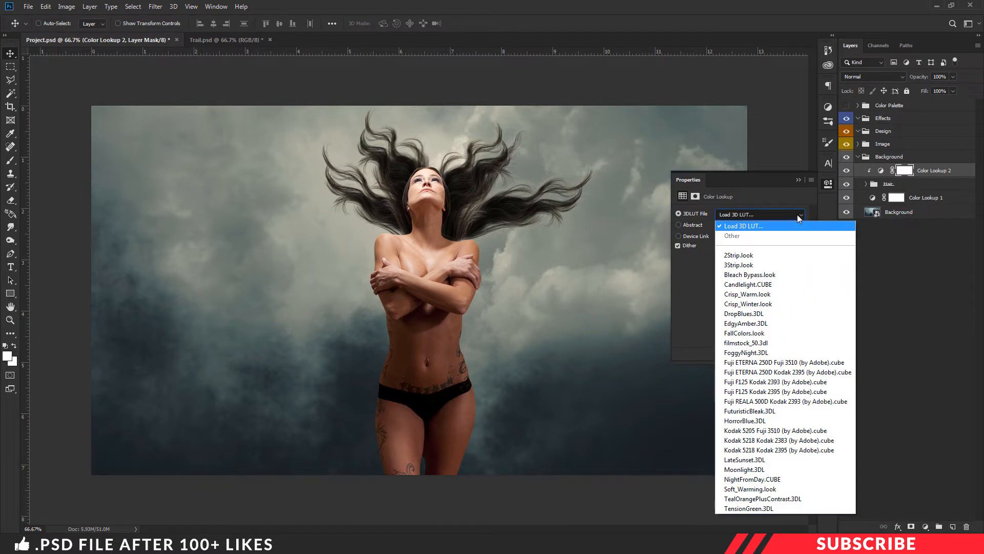
left_click(762, 314)
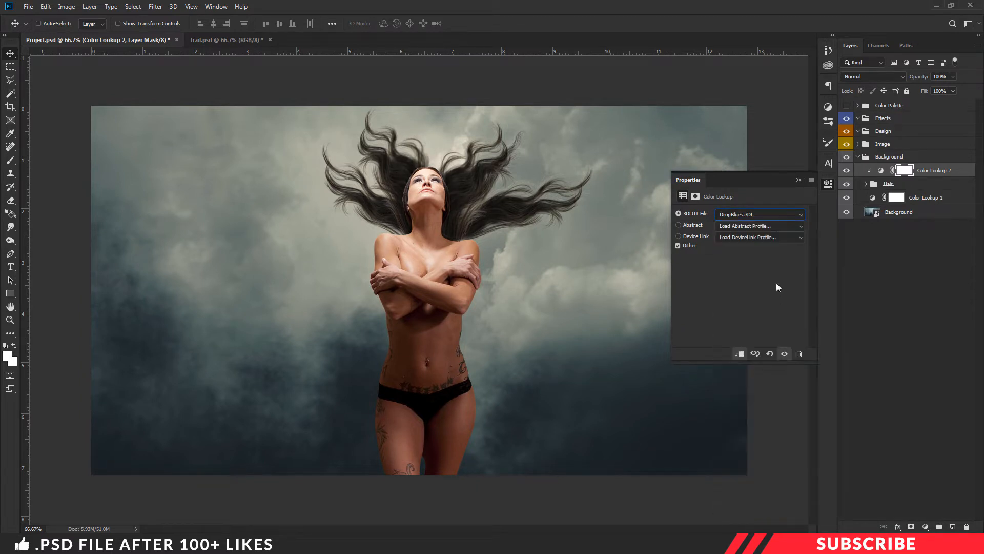
left_click(826, 184)
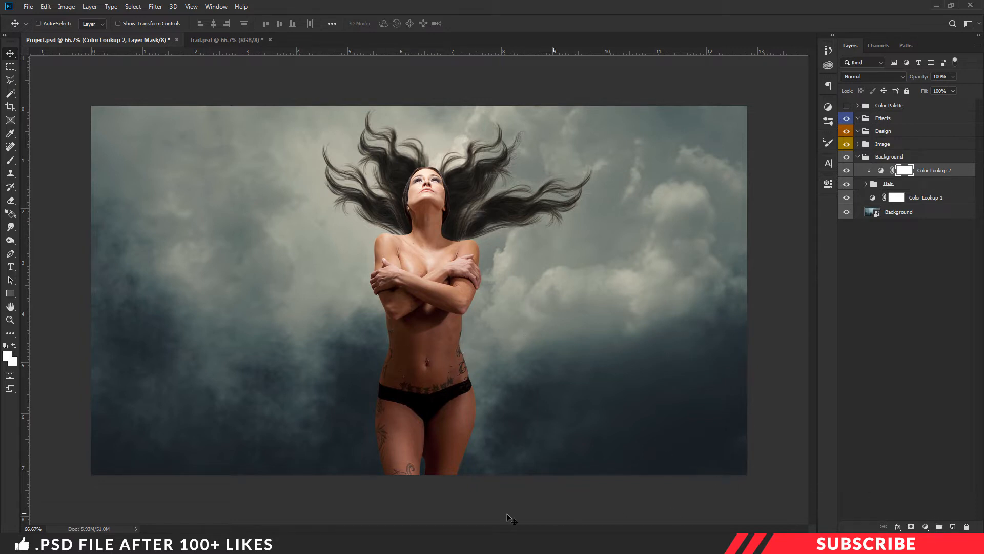
Step: Switch to the PTE69 folder and open the Wings image in Adobe Photoshop CC 2019
left_click(277, 543)
left_click(307, 232)
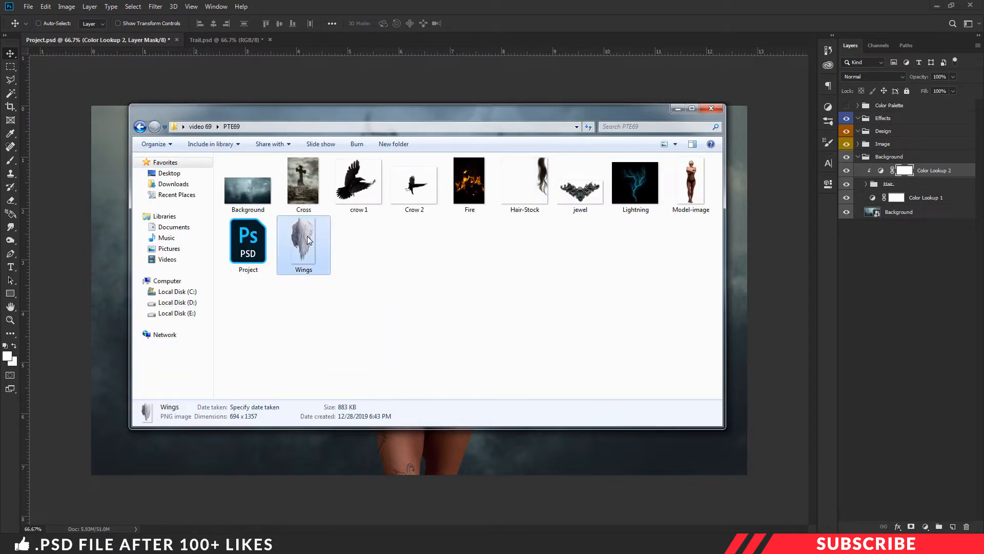
right_click(308, 232)
mouse_move(377, 361)
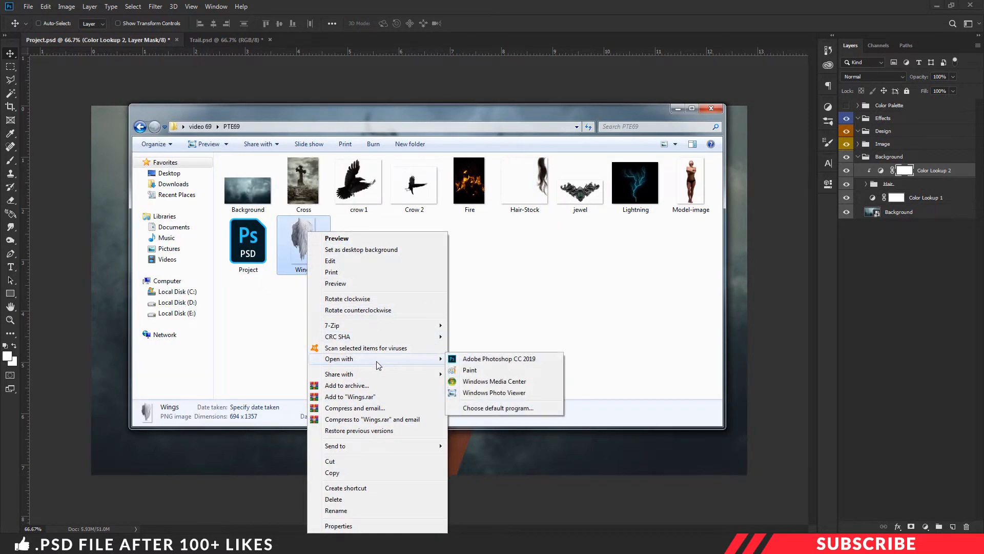
left_click(494, 359)
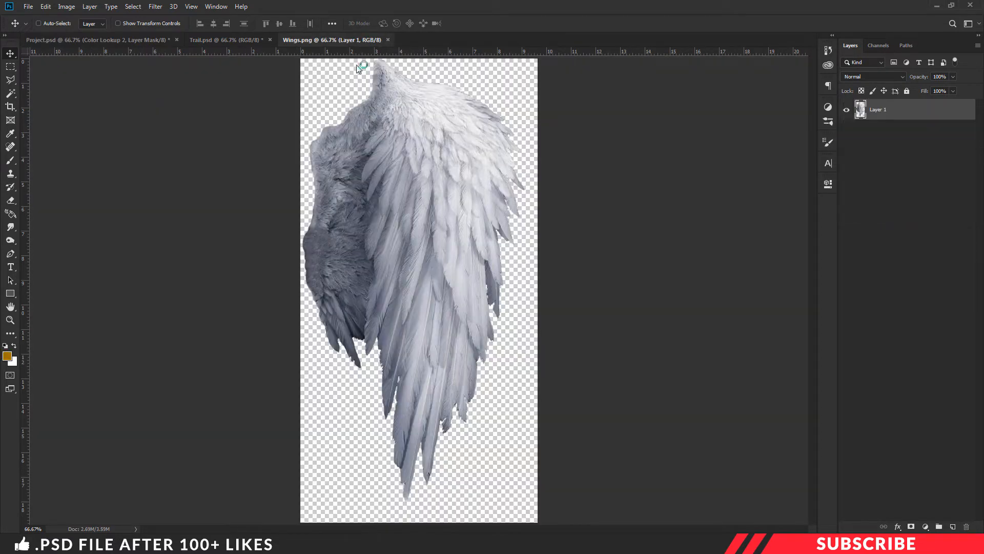
Step: Copy the wing layer from Wings.png into Project.psd, then close the Wings document
left_click_drag(358, 40, 358, 67)
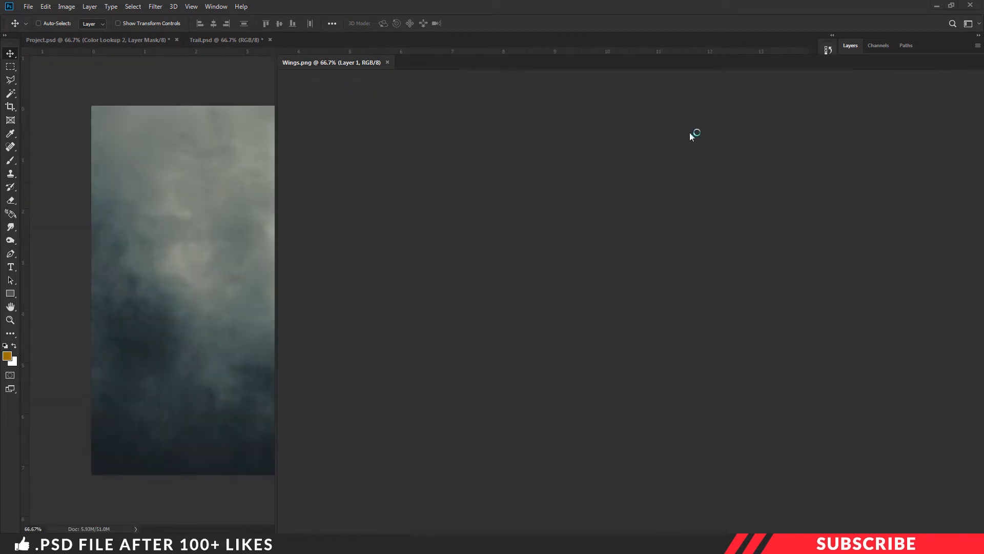
left_click_drag(912, 113, 623, 199)
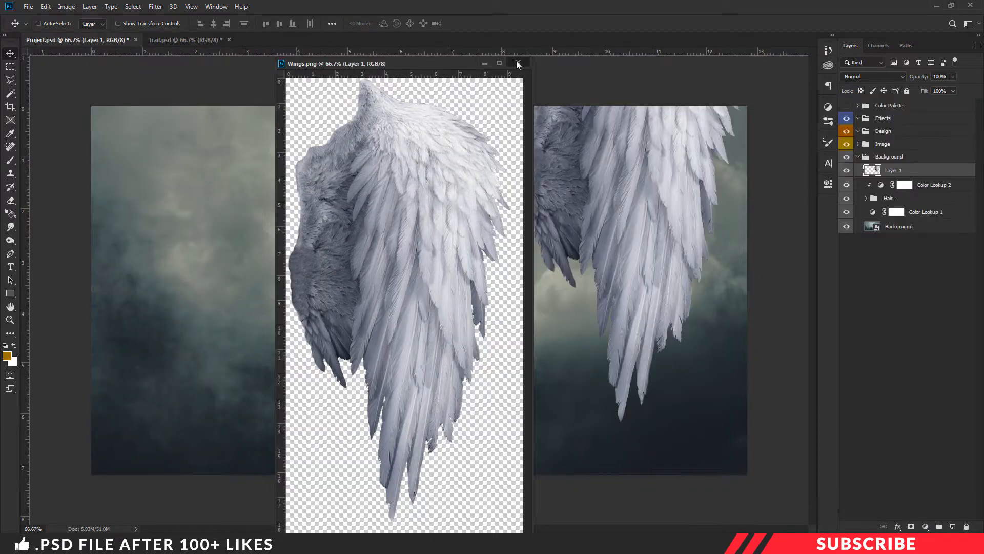
left_click(518, 62)
Step: Place the wing layer in a new layer group named Wings inside the Background group
left_click(939, 527)
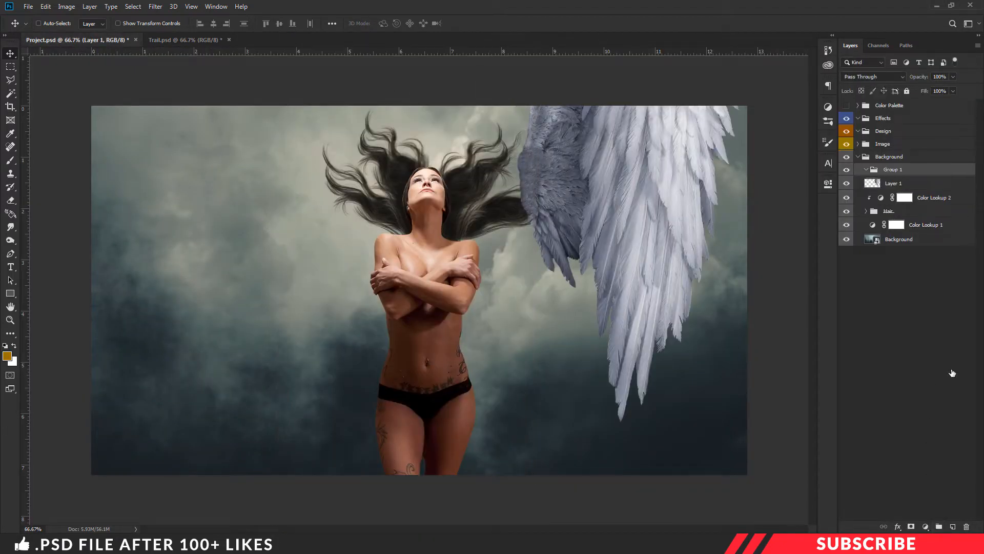
double_click(891, 169)
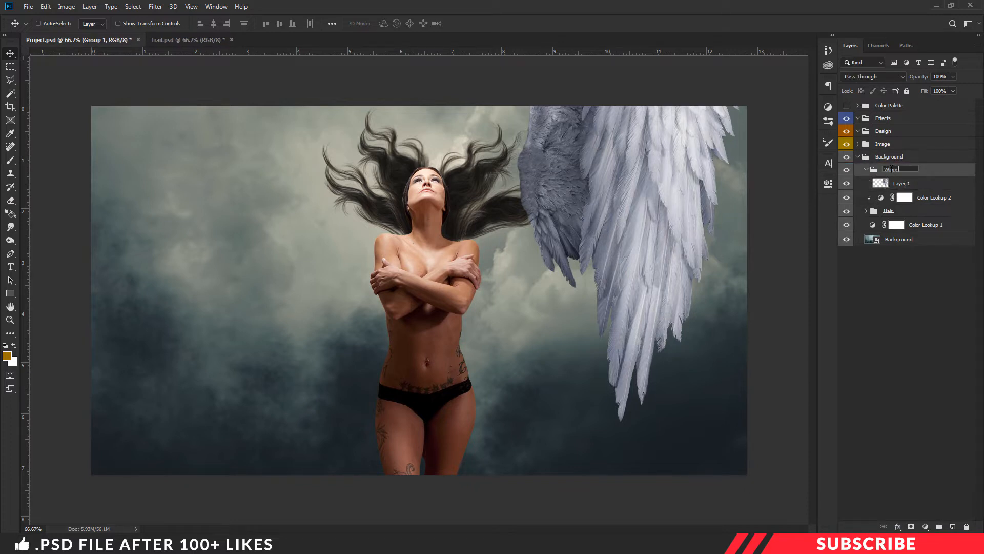
key("Return")
Step: Scale the wing to about 77%, rotate it about -18°, and move it beside the model's shoulder
left_click_drag(582, 153, 561, 273)
key("ctrl+minus")
key("ctrl+t")
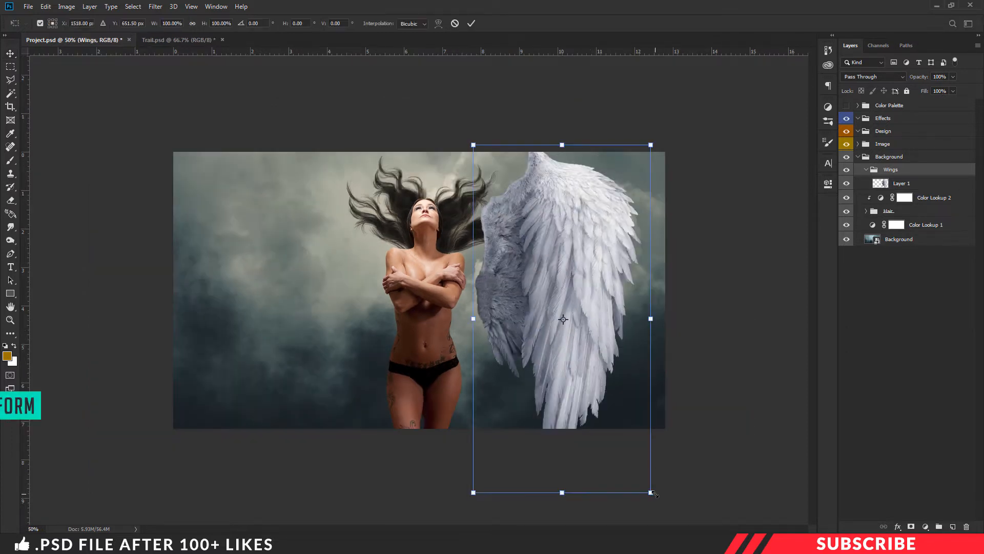
left_click_drag(656, 461, 666, 354)
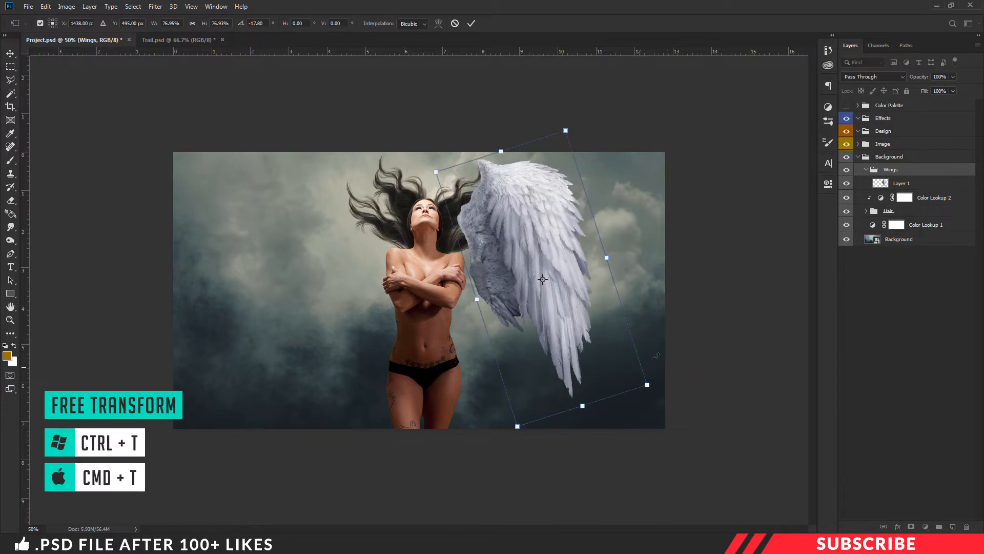
left_click_drag(586, 305, 560, 372)
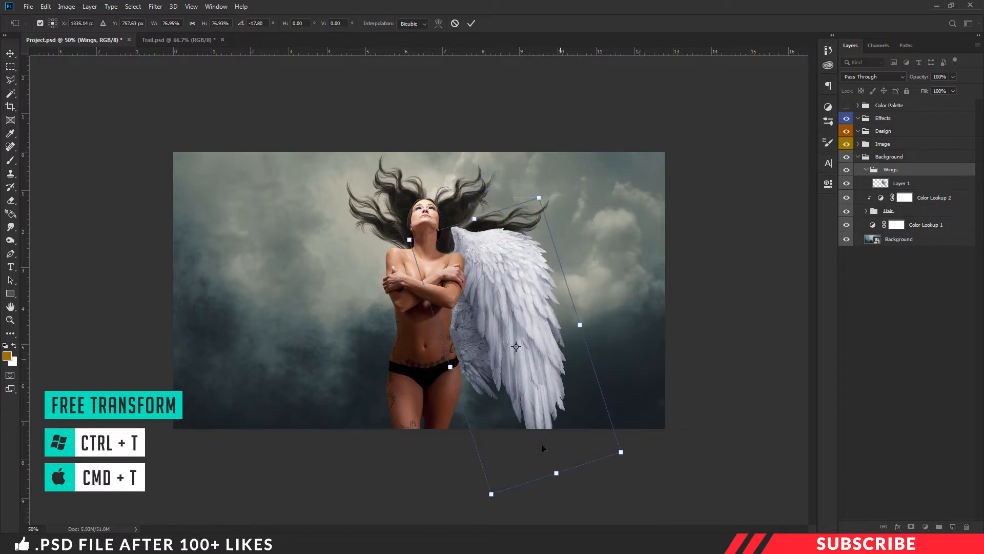
Step: Shrink the wing further, tilt it to about -23°, and align it with the shoulder behind the model
left_click_drag(492, 495, 503, 463)
left_click_drag(639, 410, 648, 396)
left_click_drag(582, 354, 564, 357)
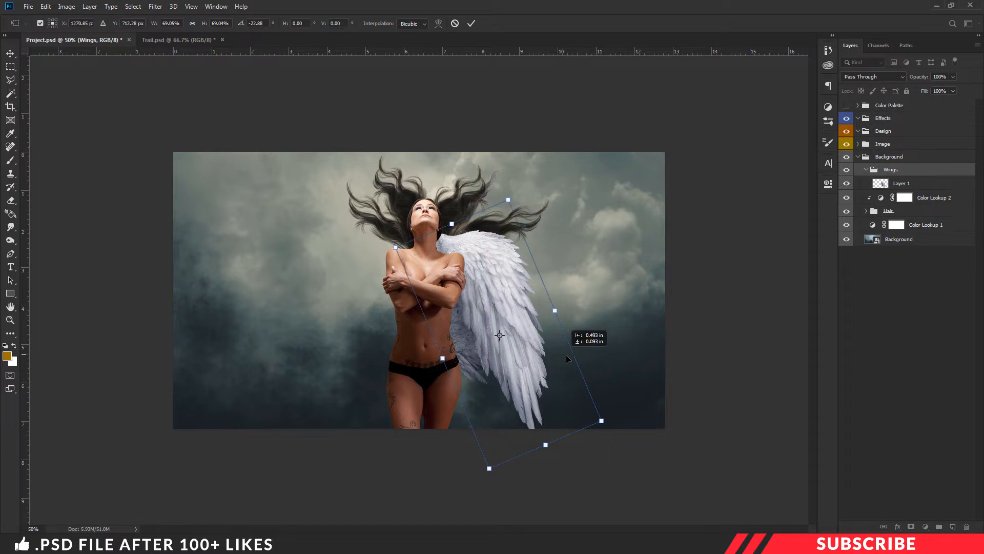
left_click_drag(489, 468, 488, 455)
left_click_drag(536, 324, 533, 324)
key("Return")
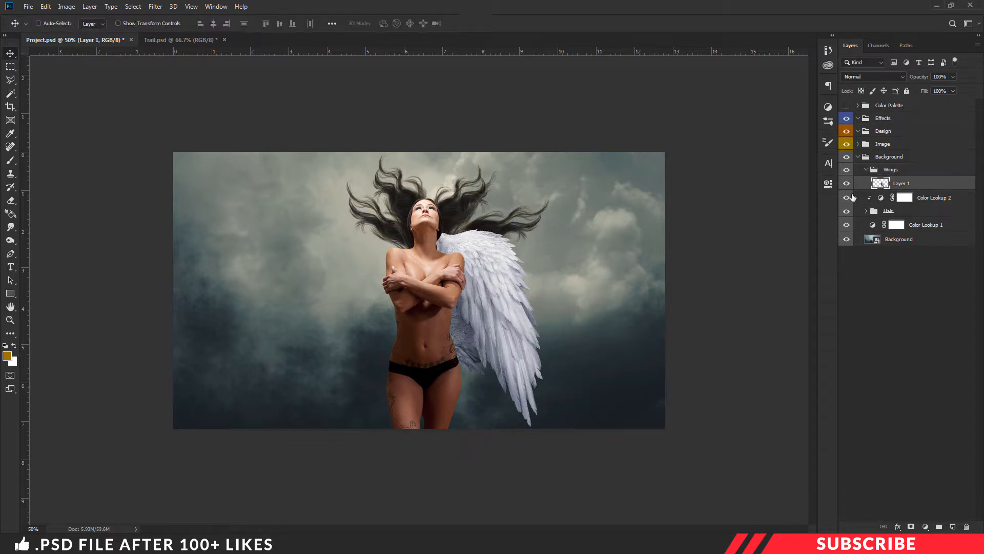
Step: Duplicate the wing layer, flip the copy horizontally, and position it behind the model's opposite shoulder
key("ctrl+j")
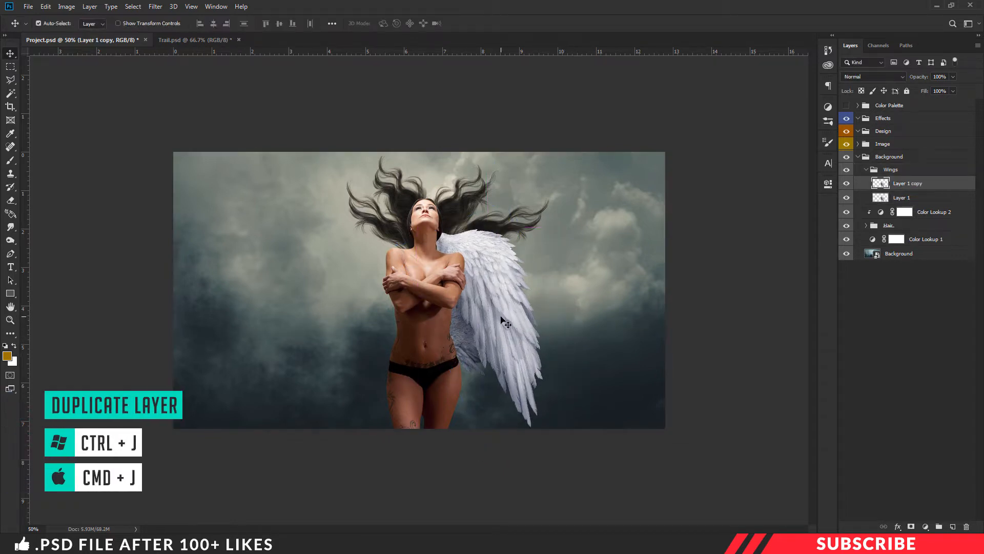
key("ctrl+t")
right_click(500, 273)
left_click(539, 400)
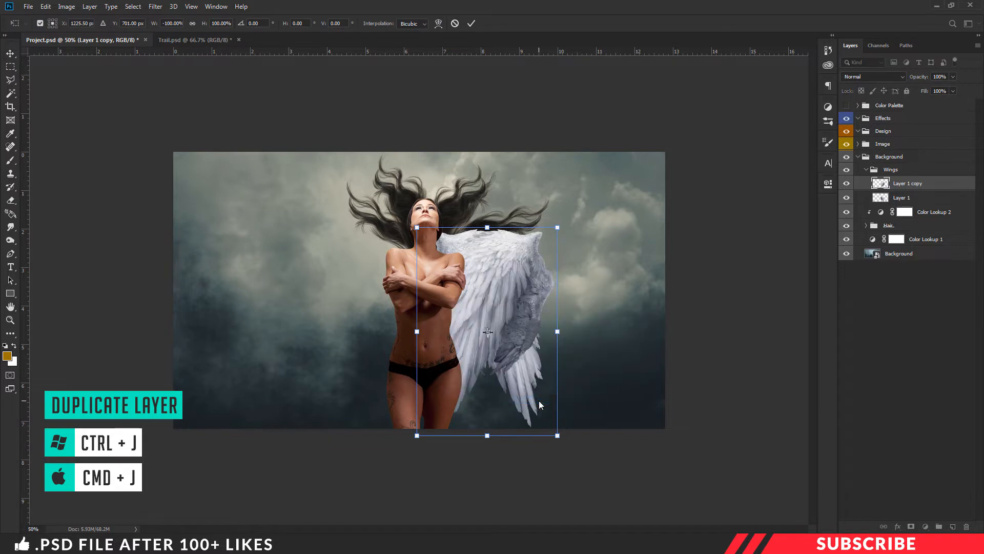
key("Return")
left_click_drag(514, 300, 390, 294)
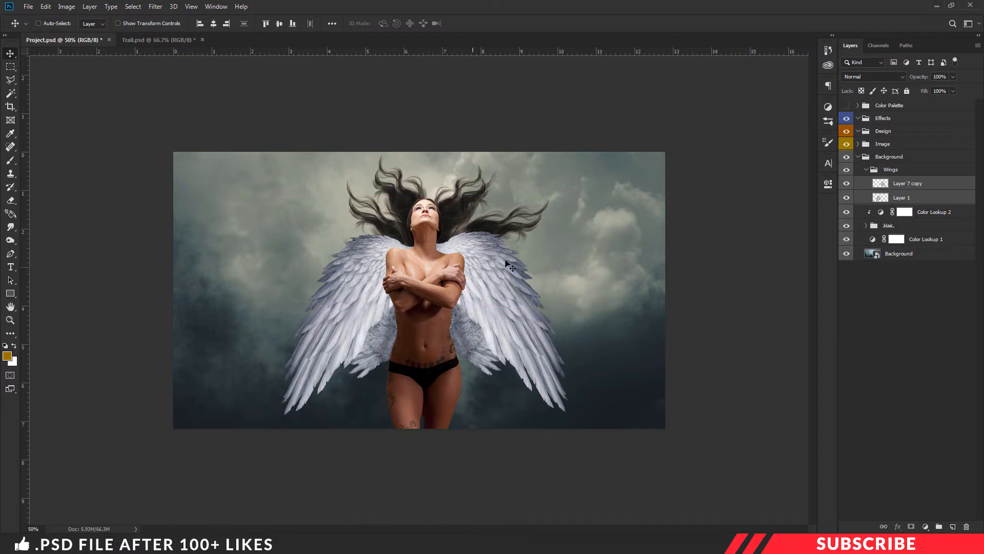
Step: Collapse the Wings group and add a Color Lookup adjustment above it as a clipping mask
left_click(867, 170)
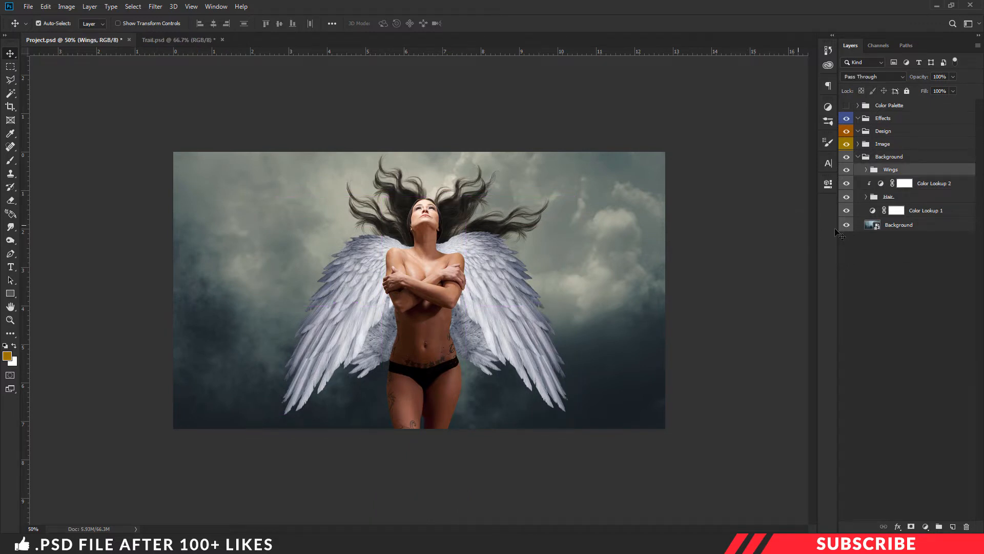
key("ctrl+plus")
left_click(925, 526)
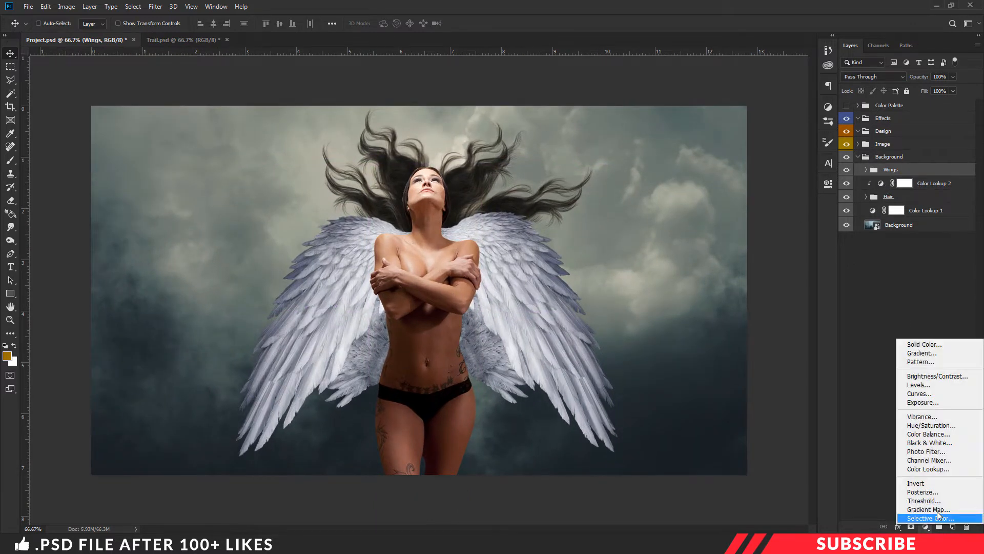
left_click(940, 469)
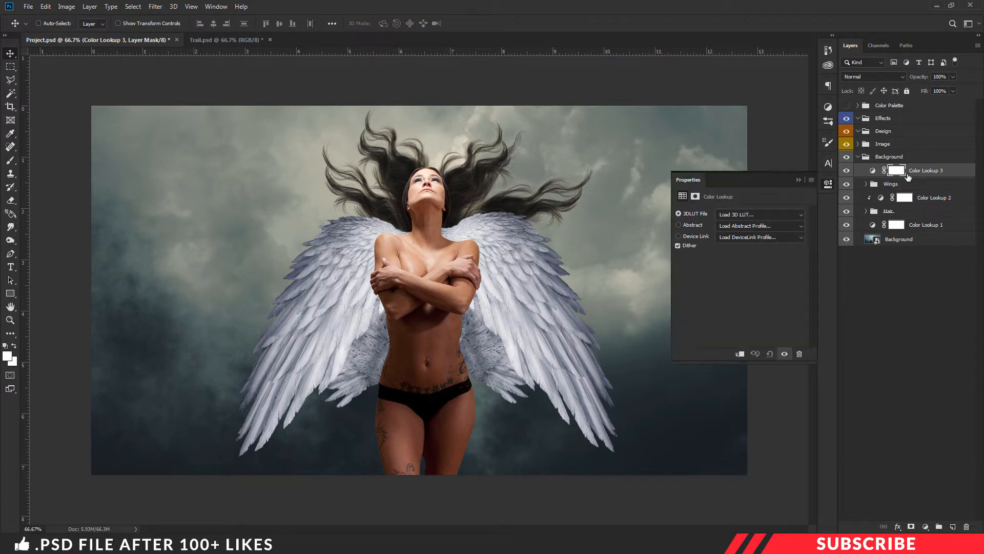
right_click(941, 174)
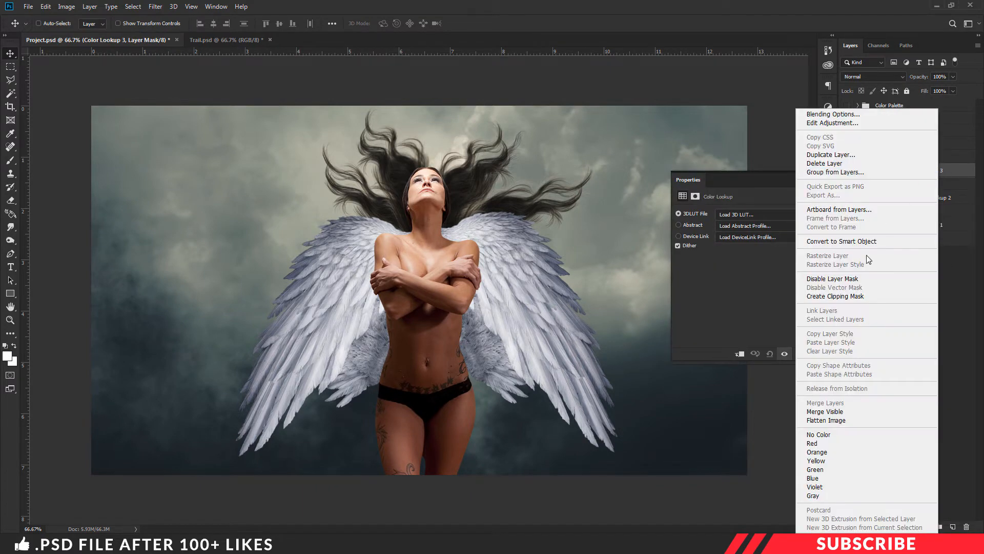
left_click(850, 295)
Step: Apply the FuturisticBleak.3DL lookup to the Color Lookup adjustment clipped to the Wings group
left_click(799, 218)
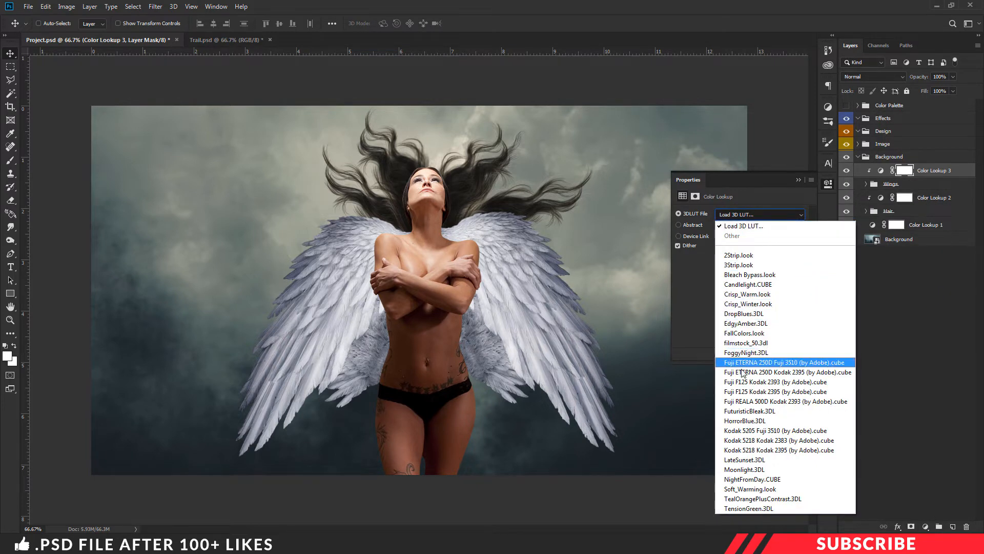
left_click(770, 411)
left_click(826, 184)
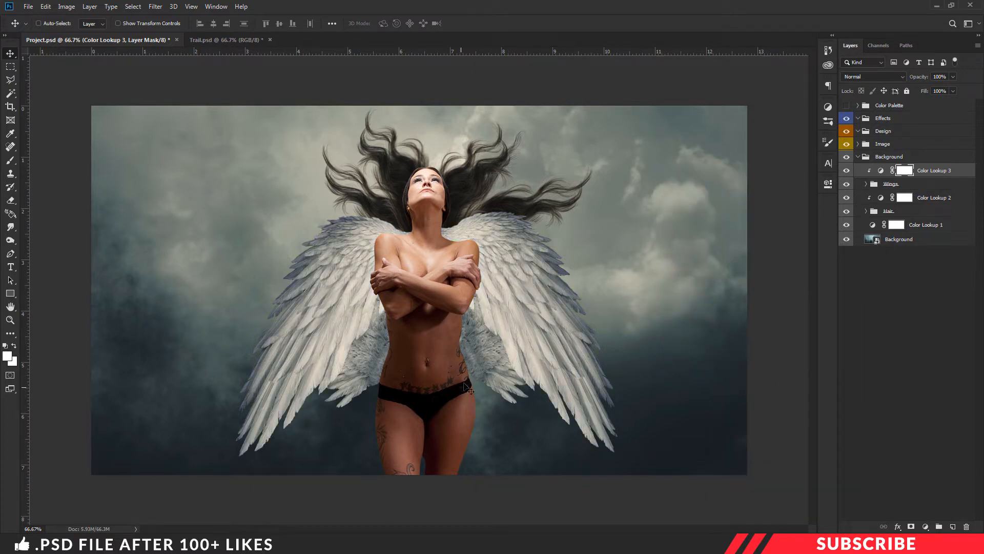
Step: Collapse the Background group, expand the Image group, and add a layer mask to the Model-image layer
left_click(859, 157)
left_click(859, 143)
left_click(892, 159)
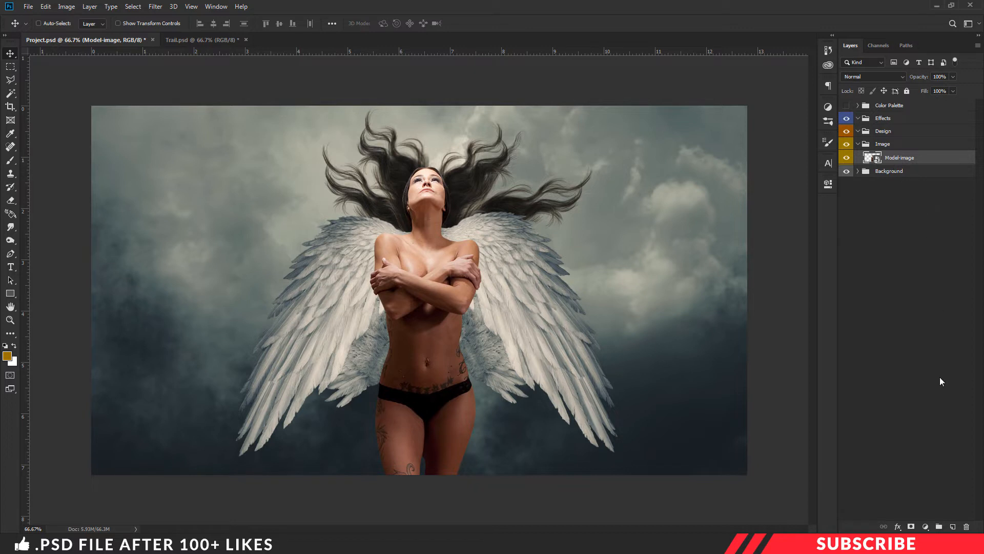
left_click(911, 527)
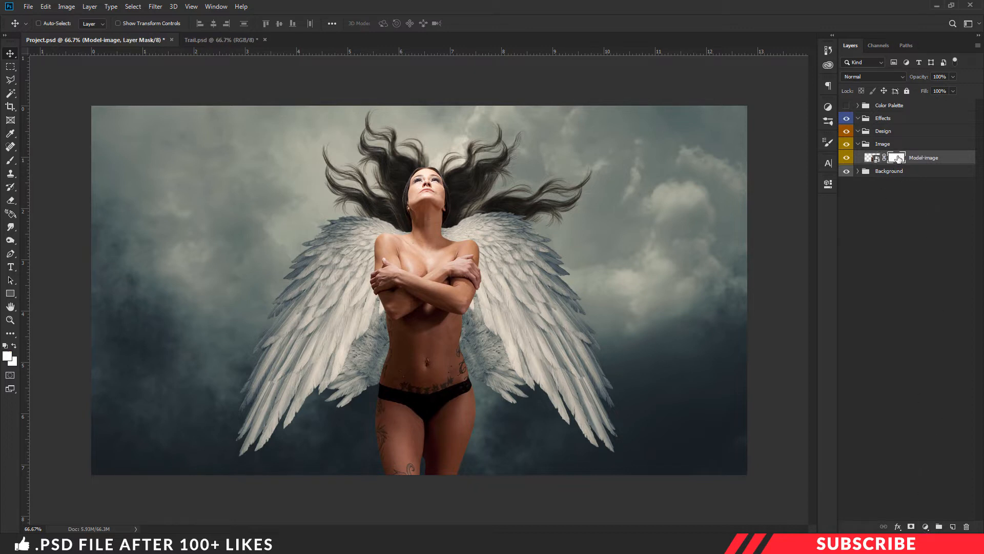
Step: Set the foreground color to black (#000000) for painting on the Model-image mask
left_click(8, 356)
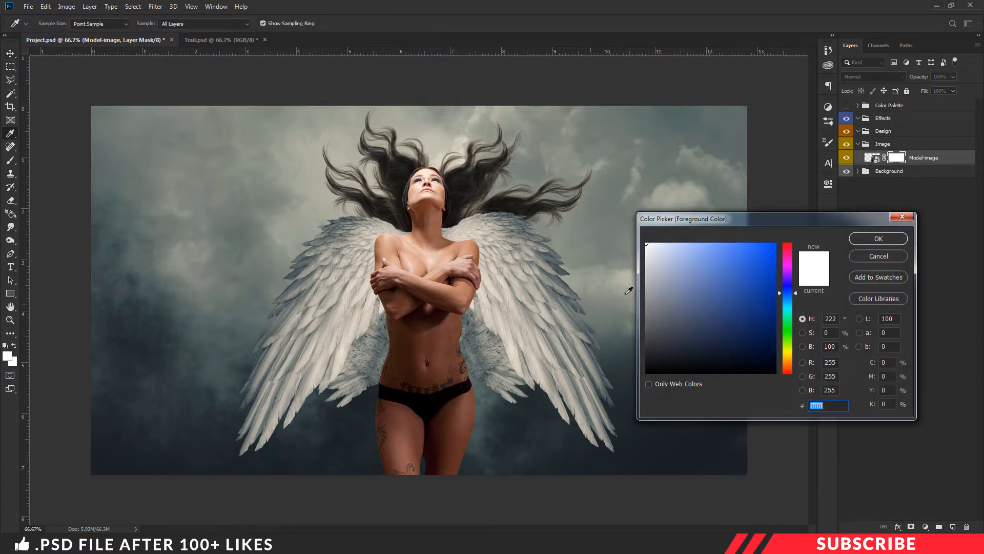
type("000000")
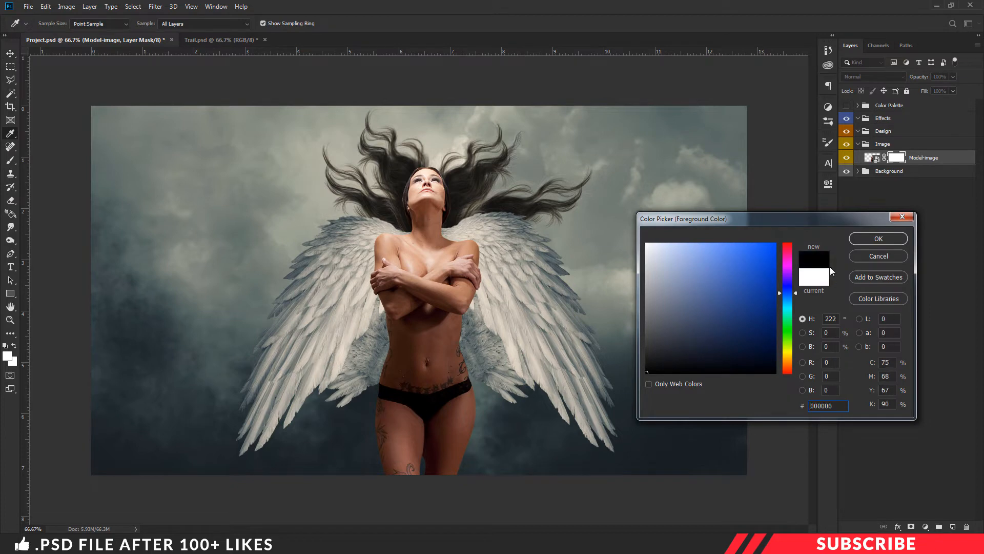
left_click(878, 238)
key("v")
Step: Select the Brush tool and choose a soft round pressure brush with 0% hardness from General Brushes
key("ctrl+plus")
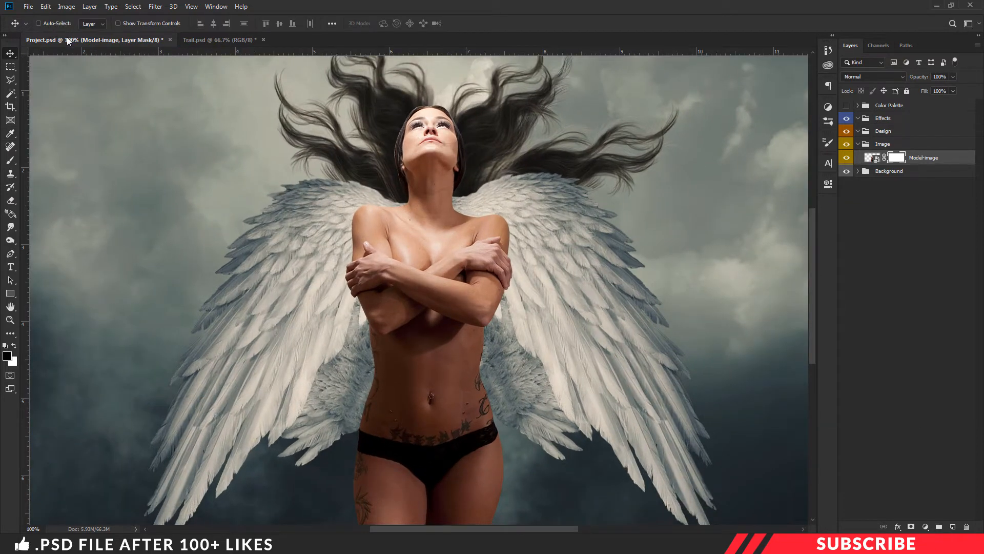
left_click(5, 162)
left_click(53, 23)
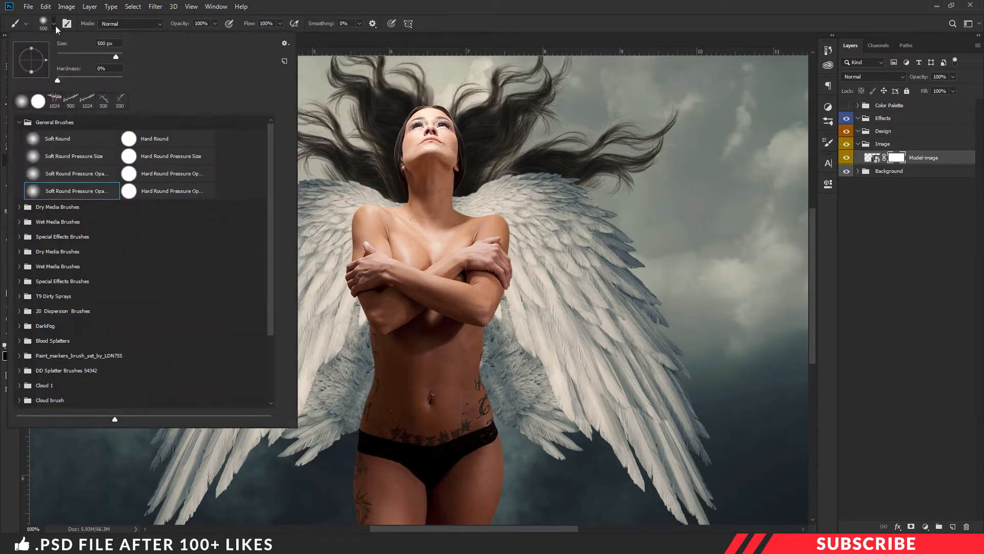
left_click(86, 191)
key("Return")
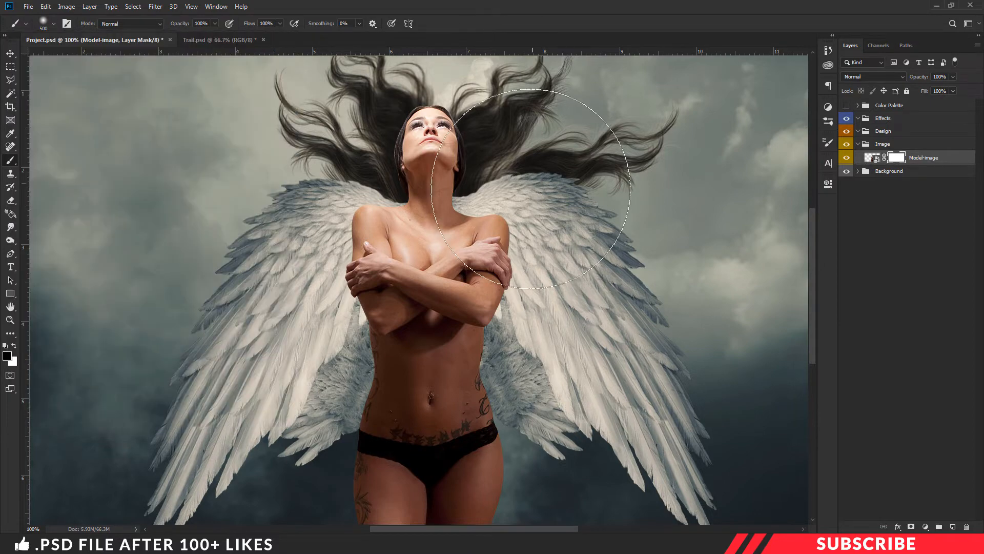
Step: Paint on the Model-image mask with a small soft brush, about 20 to 25 px, to hide the original hair edges around the head
key("ctrl+plus")
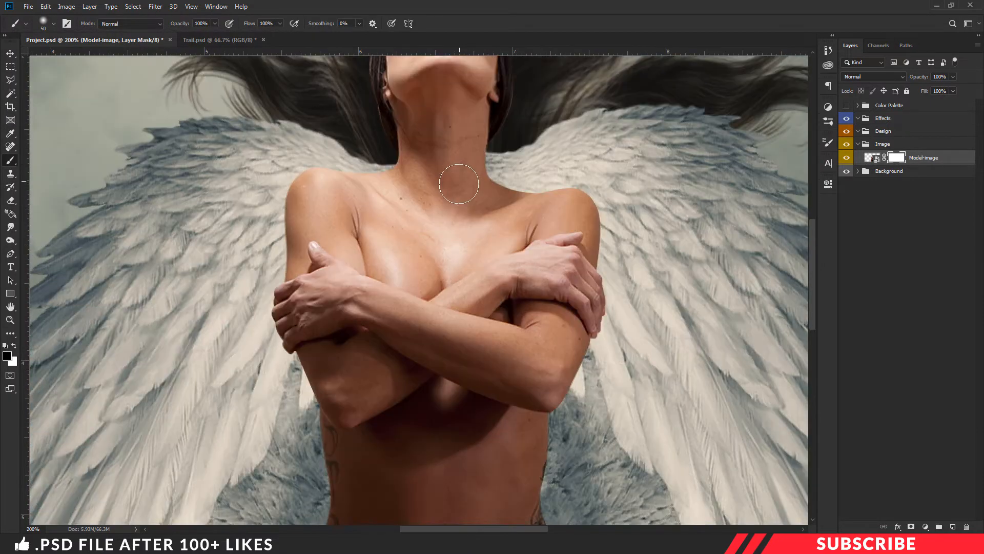
scroll(391, 84, "up", 5)
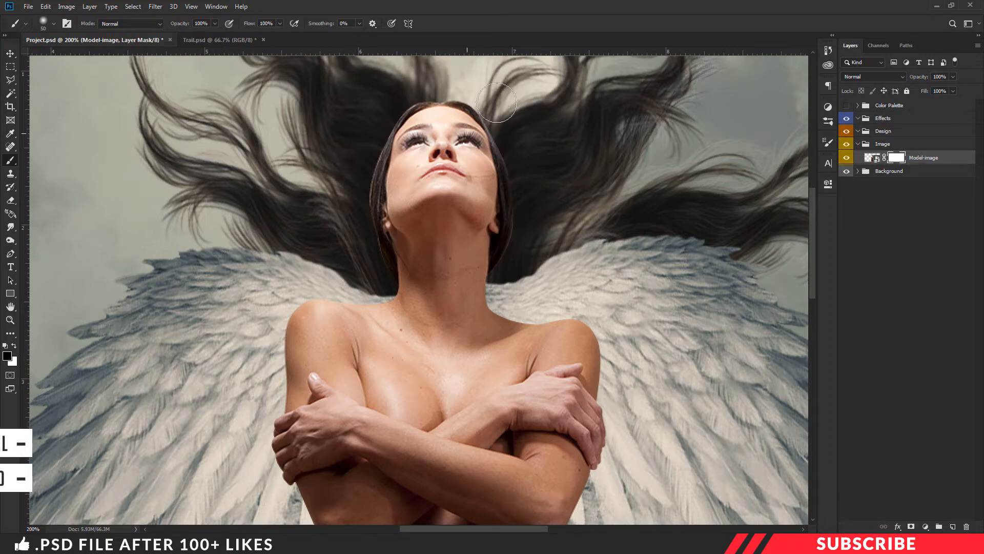
key("ctrl+minus")
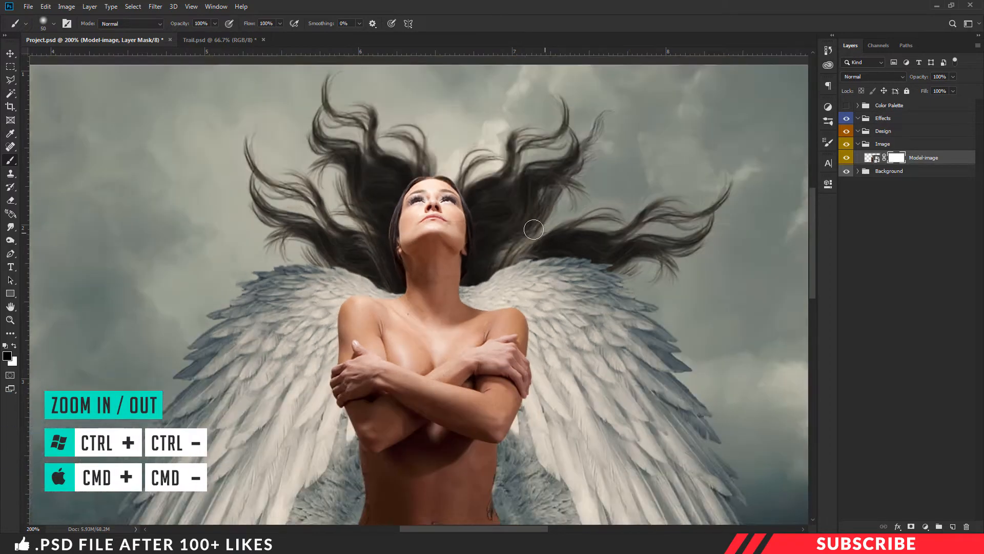
key("bracketleft")
key("ctrl+plus")
key("bracketleft")
key("bracketleft")
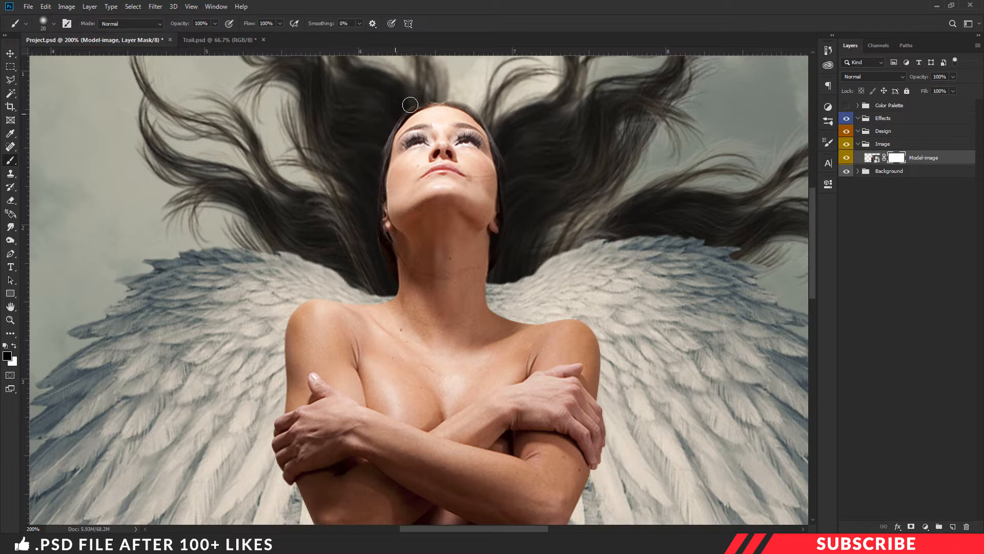
key("bracketright")
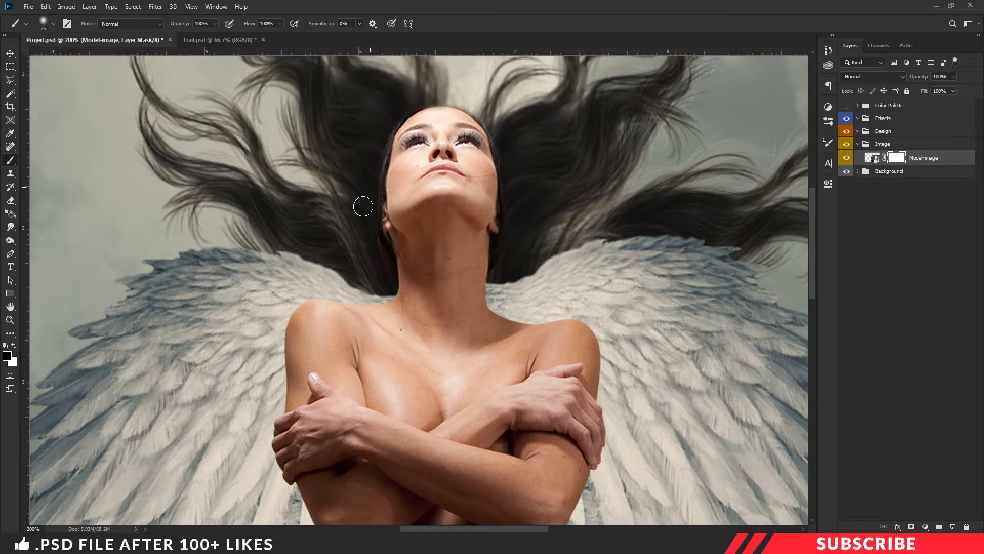
key("ctrl+minus")
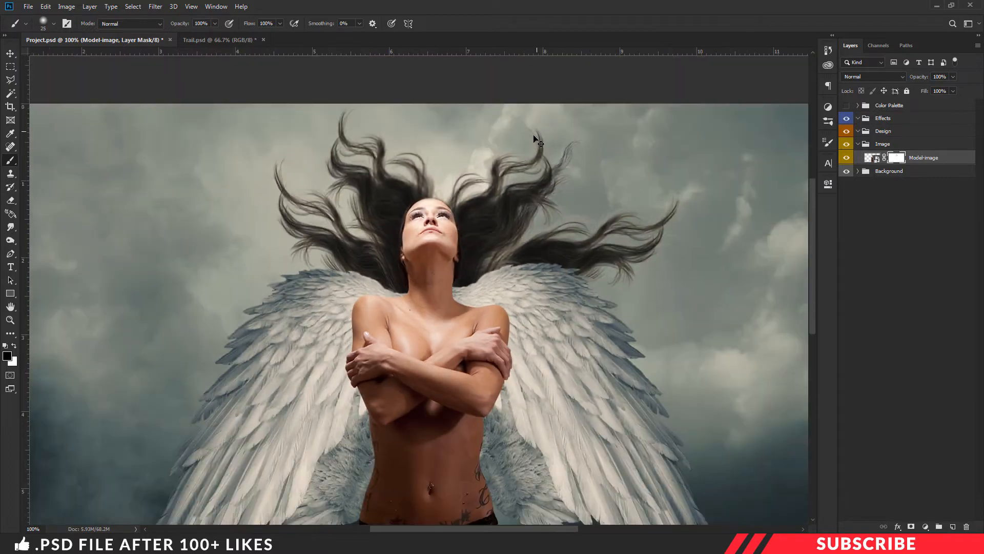
key("ctrl+minus")
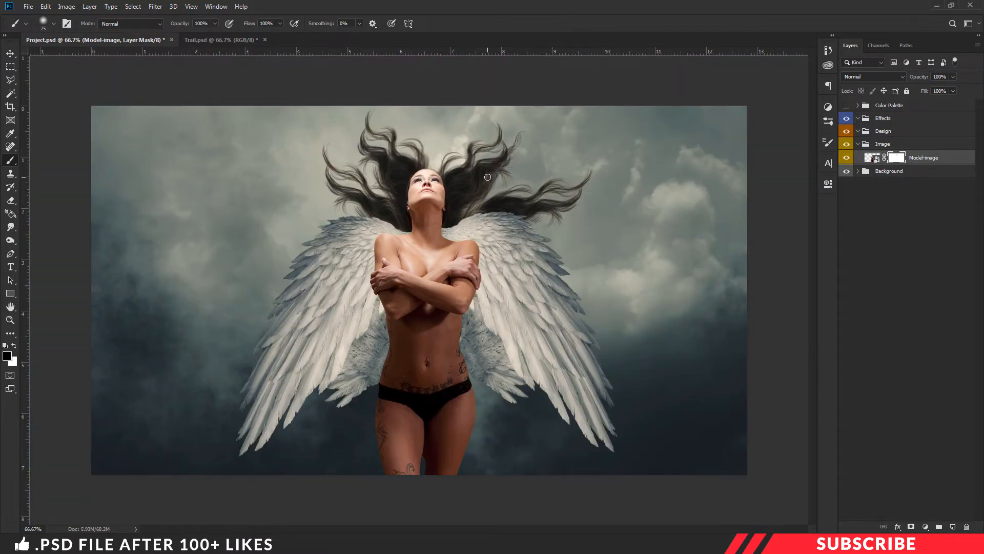
left_click(10, 54)
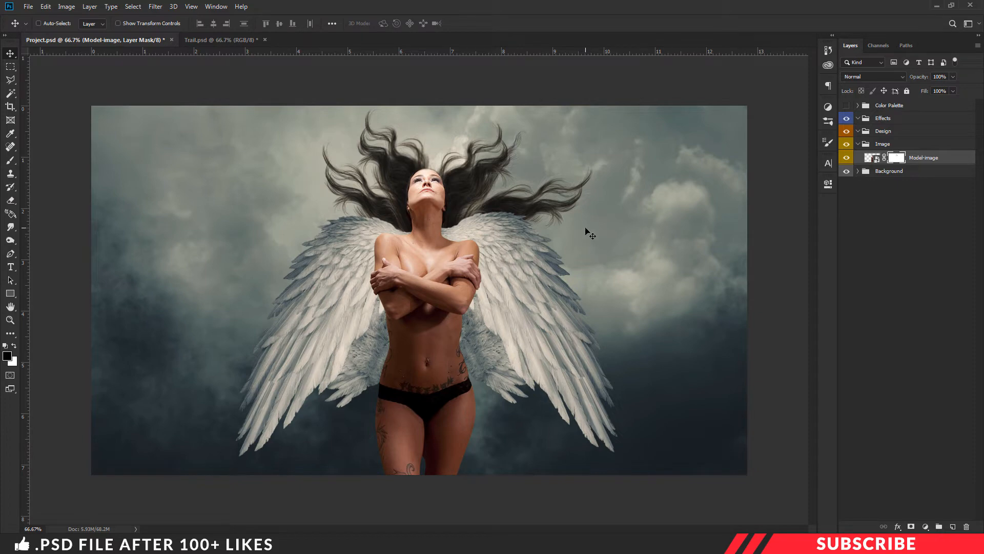
Step: Add a Color Lookup adjustment clipped to the Model-image layer and apply the FuturisticBleak.3DL lookup
left_click(925, 527)
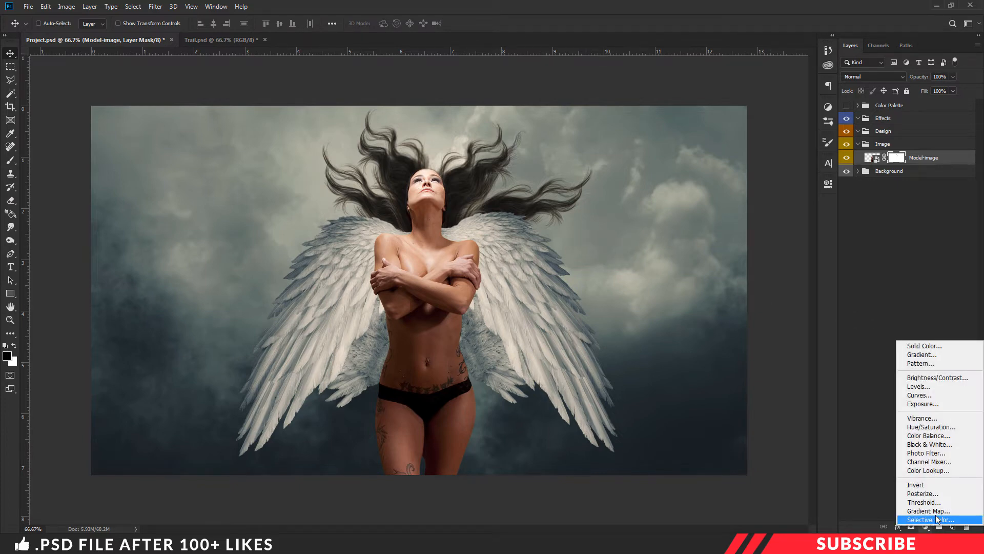
left_click(928, 471)
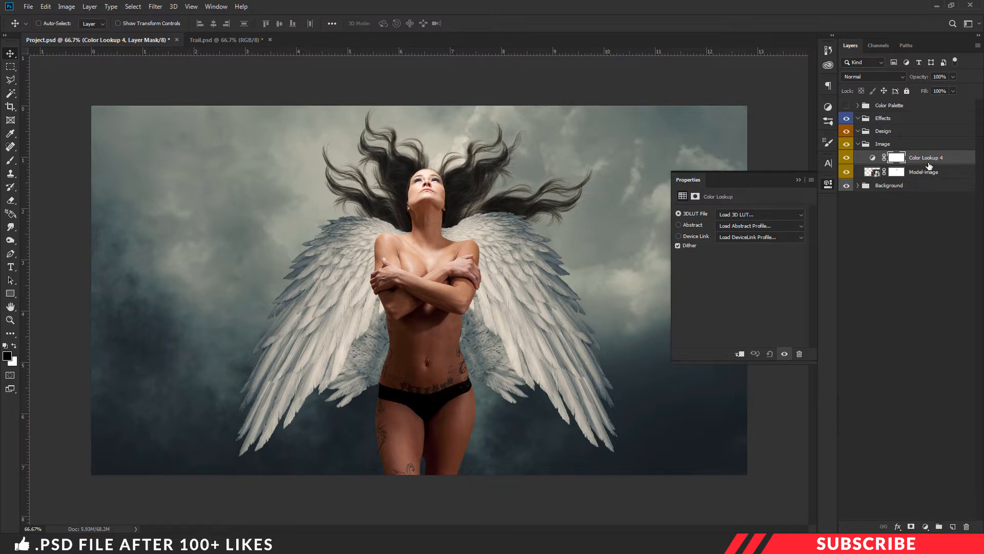
right_click(933, 167)
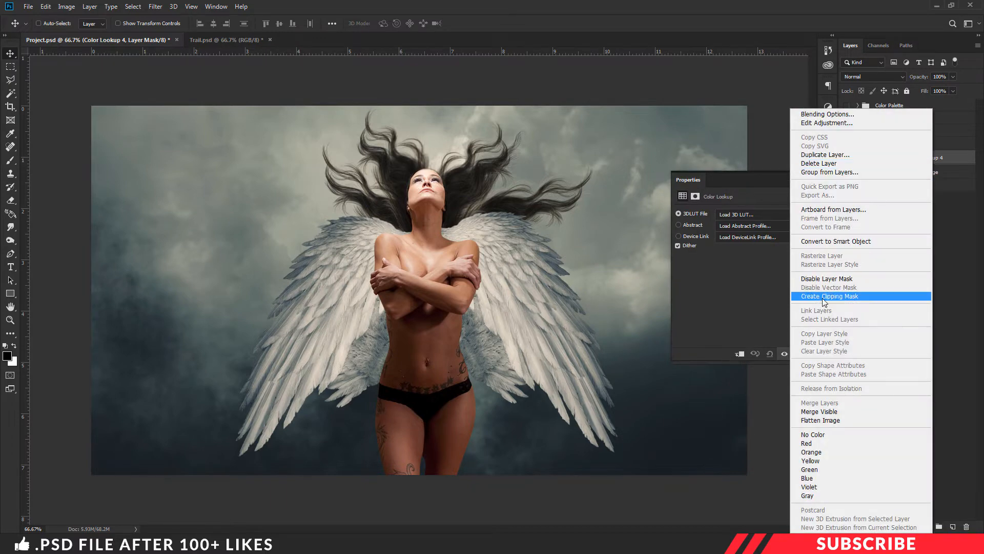
left_click(820, 296)
left_click(791, 216)
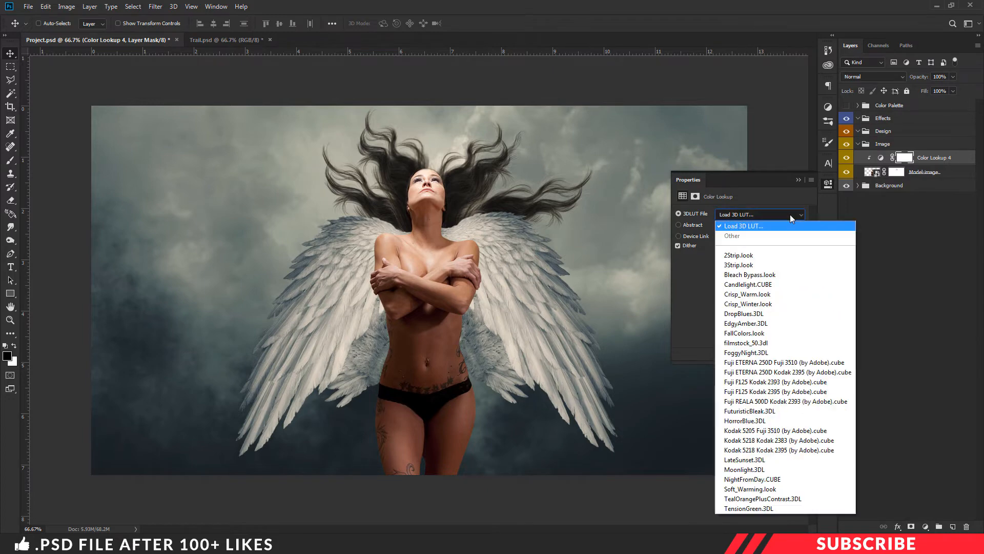
left_click(777, 413)
left_click(831, 188)
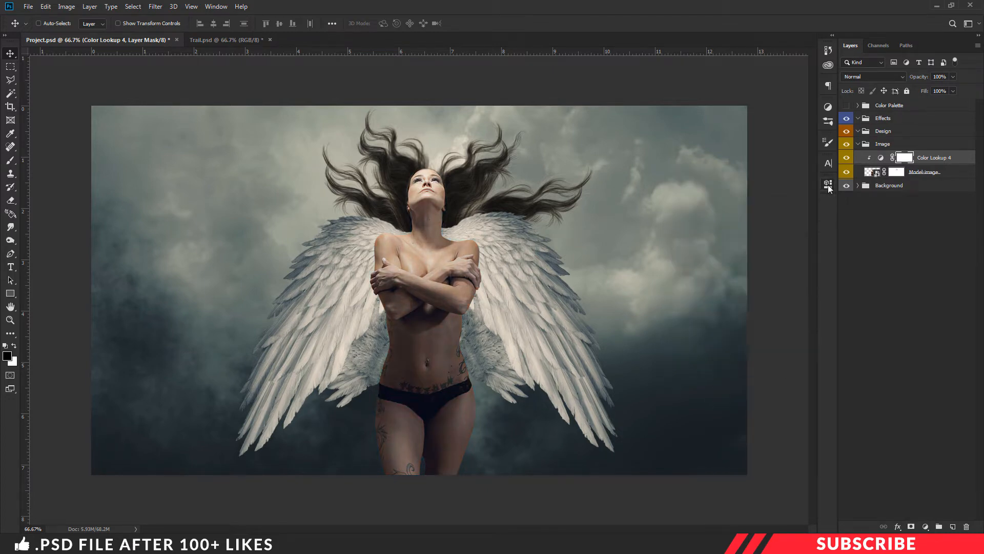
Step: Add a Brightness/Contrast adjustment clipped to the model, with brightness 4 and contrast -20
left_click(928, 527)
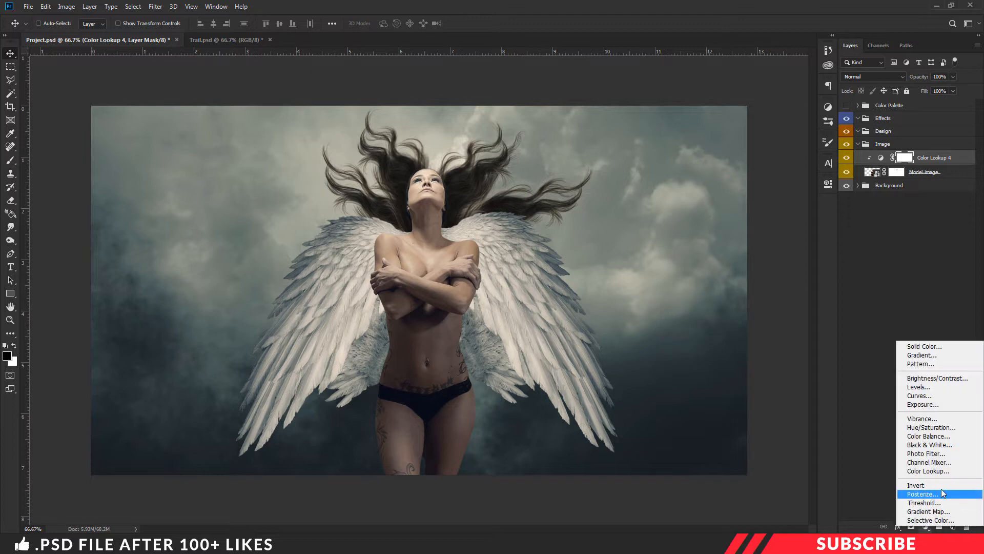
left_click(935, 378)
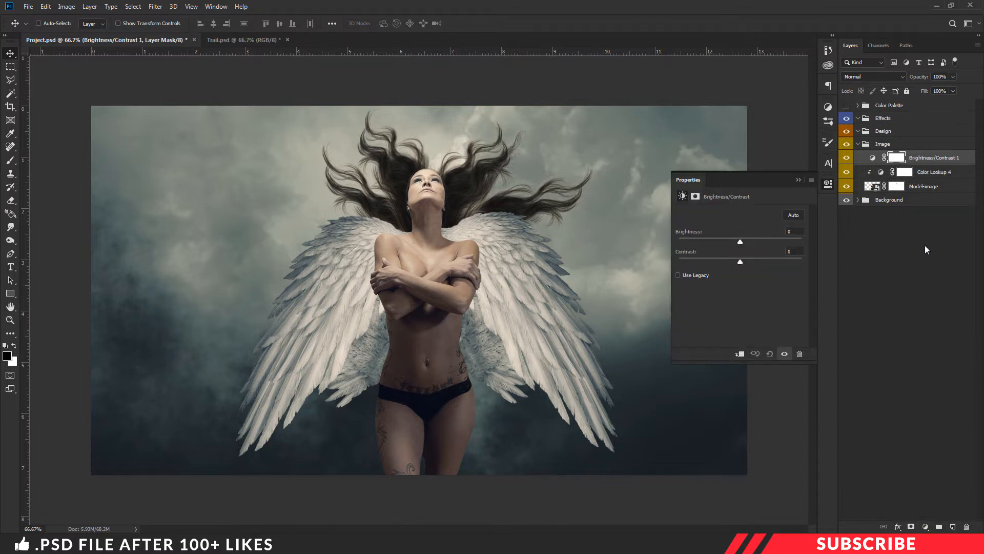
right_click(949, 161)
left_click(872, 290)
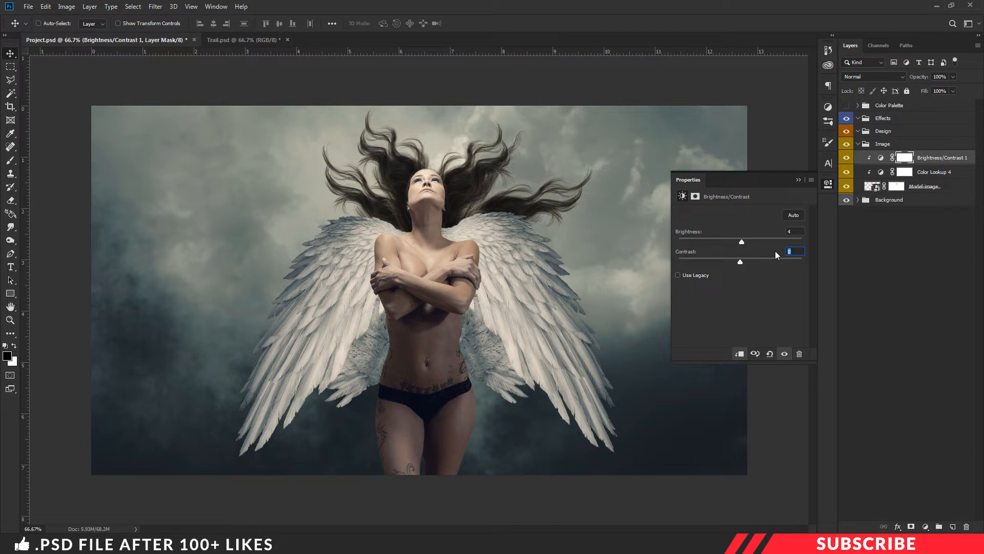
type("-20")
left_click(826, 184)
Step: Add a second clipped Brightness/Contrast adjustment above the first one and raise its brightness to 44
left_click(930, 165)
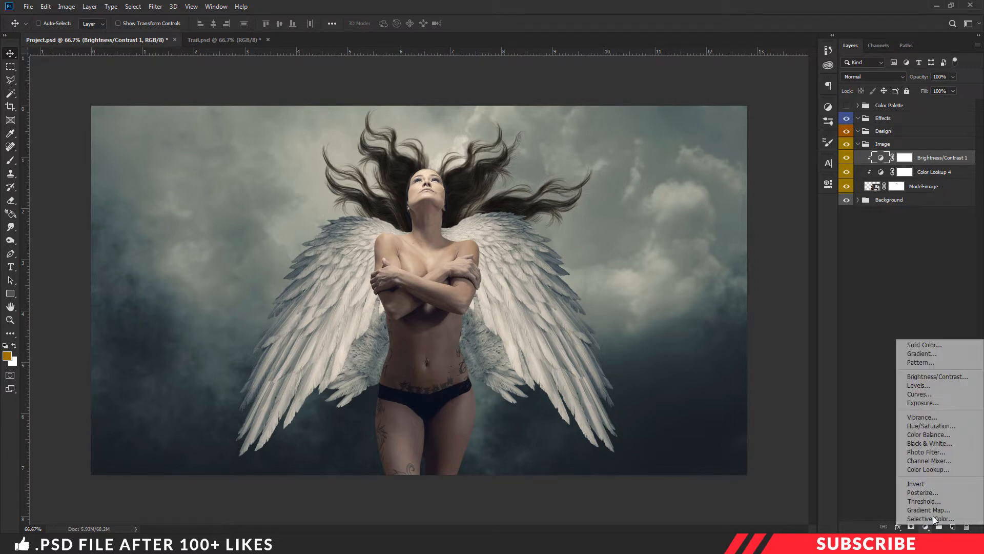
left_click(923, 376)
left_click(952, 161, "alt")
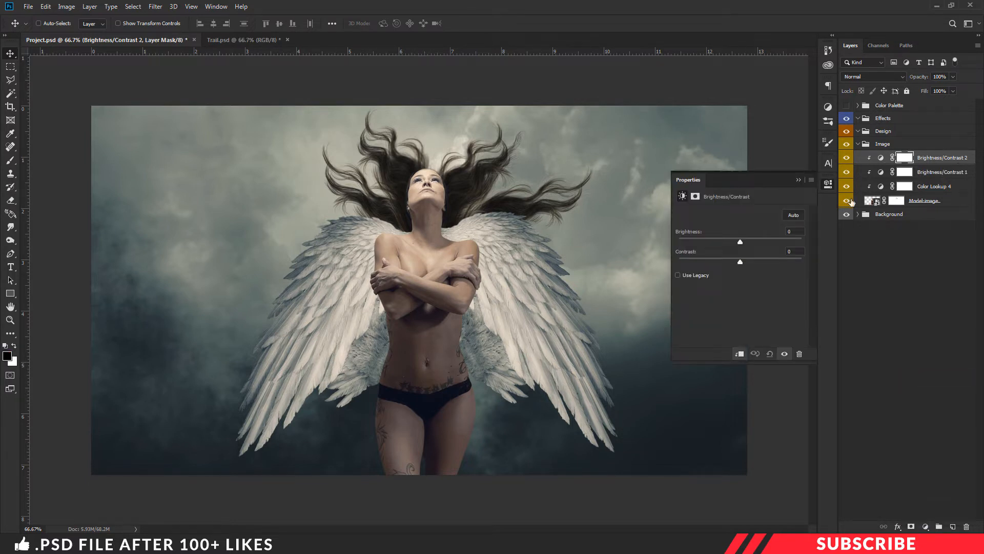
left_click_drag(740, 241, 758, 243)
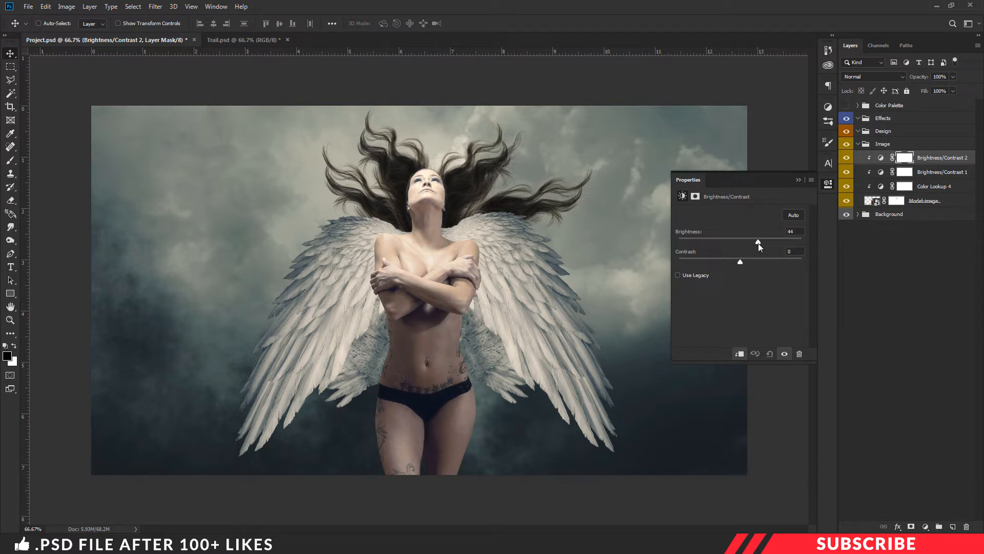
left_click(829, 185)
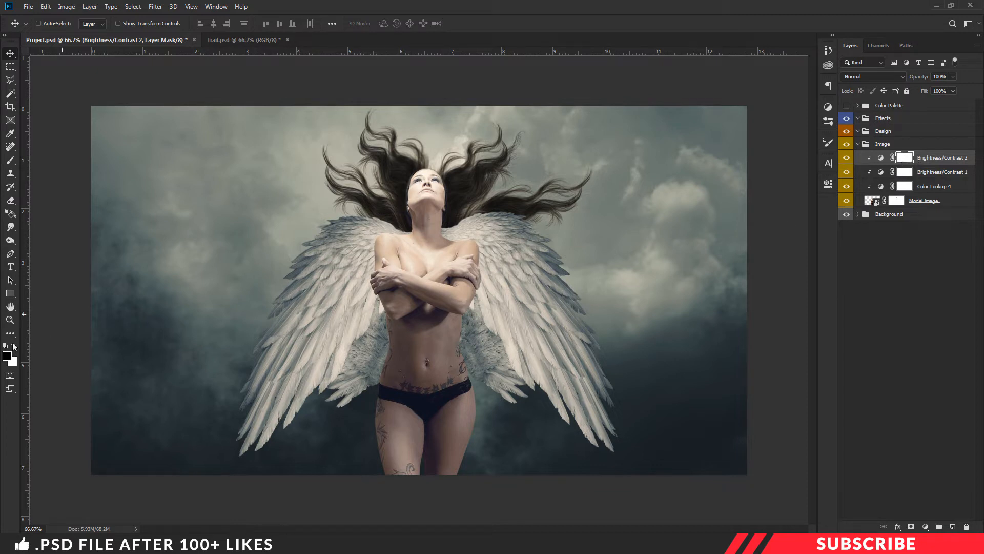
Step: Fill the mask of the Brightness/Contrast 2 layer with black (#000000)
left_click(8, 358)
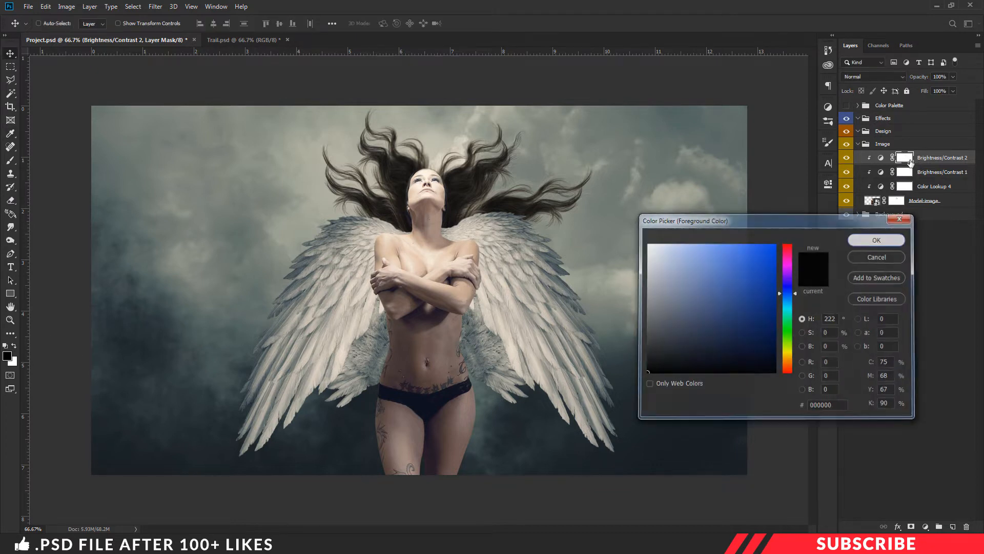
left_click(874, 244)
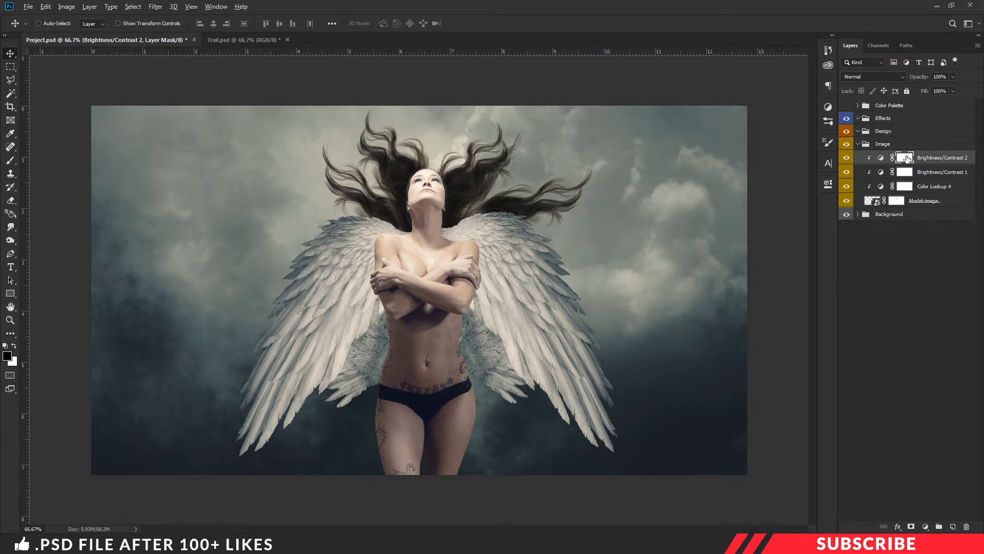
key("alt+BackSpace")
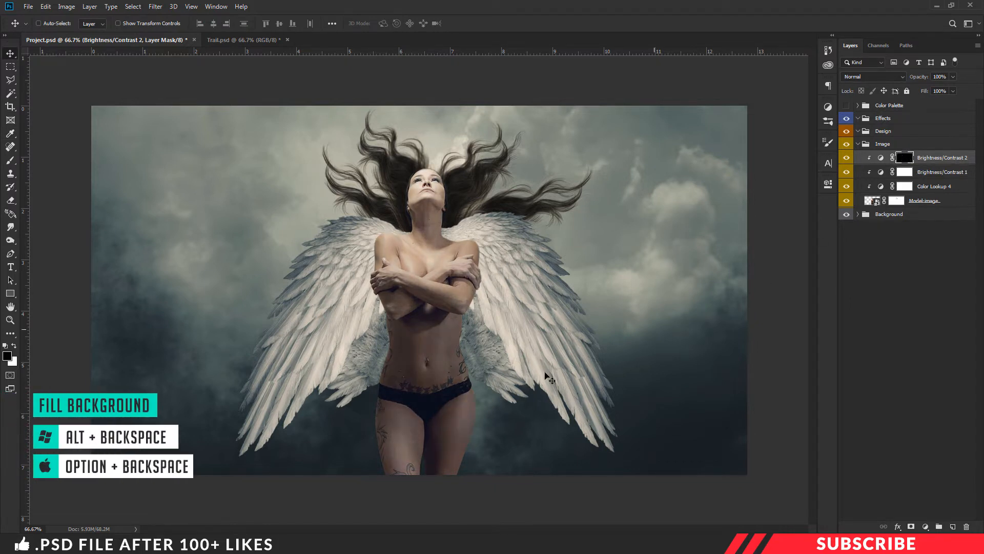
Step: Set the foreground color to white (#ffffff) and ready a soft round brush with 0% hardness
left_click(10, 358)
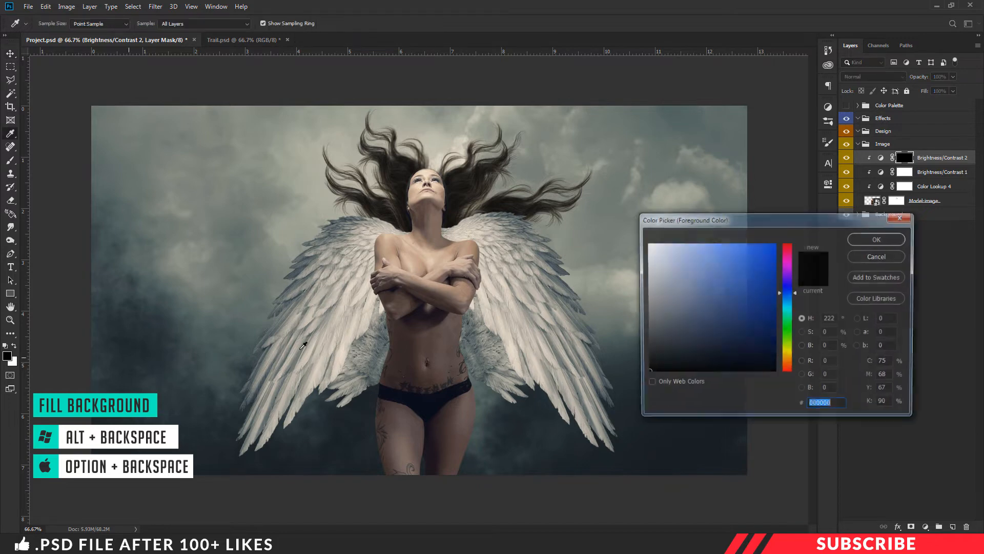
type("ffffff")
left_click(878, 239)
key("b")
right_click(11, 163)
left_click(37, 160)
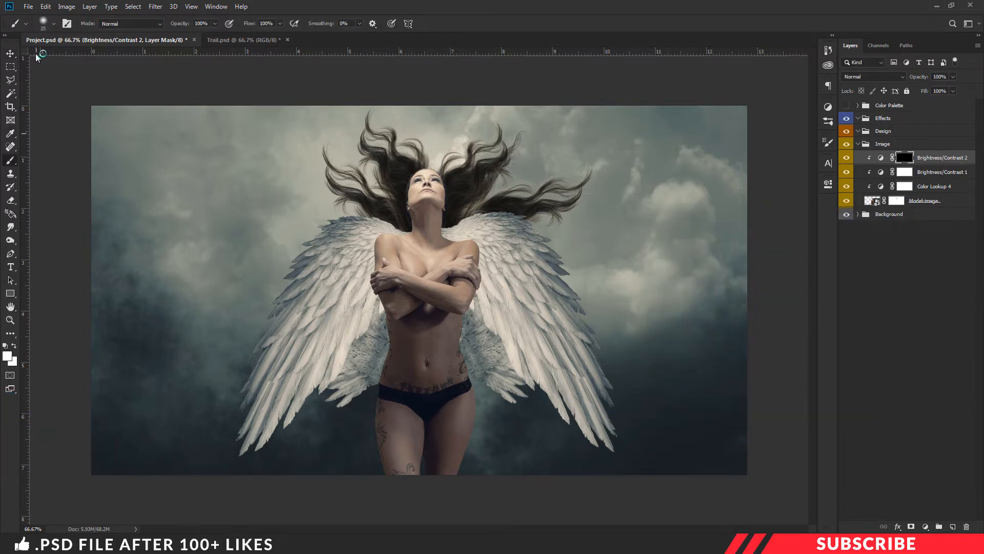
left_click(50, 25)
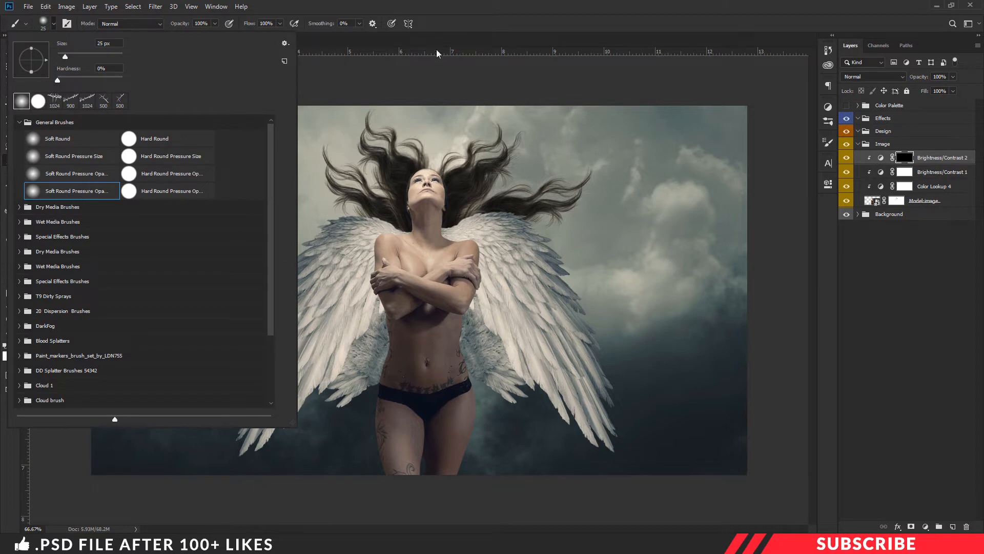
left_click(472, 41)
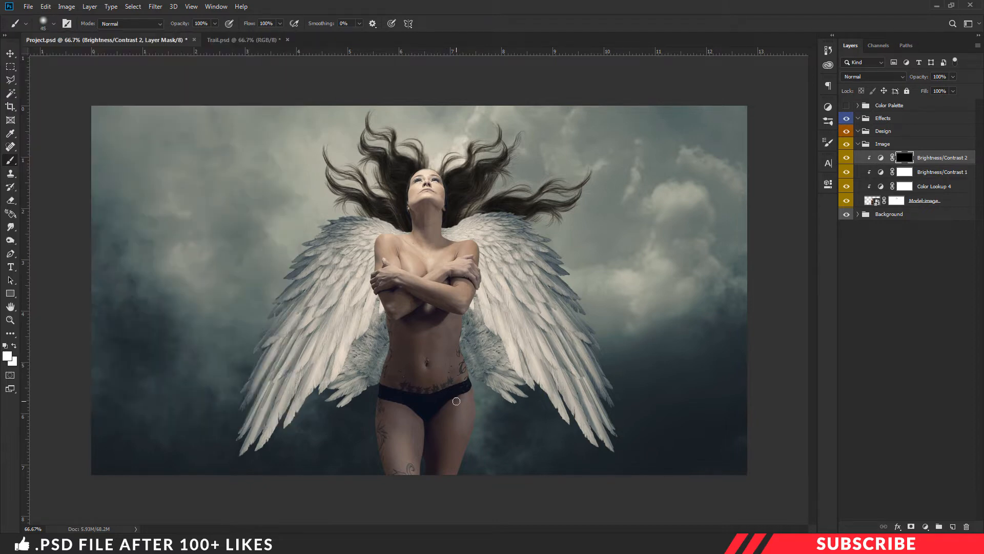
Step: Paint white on the Brightness/Contrast 2 mask over the model's lower abdomen and thighs with an enlarged soft brush
key("bracketright")
key("bracketright")
key("bracketright")
key("bracketright")
key("bracketright")
key("bracketright")
mouse_move(427, 370)
left_mouse_down()
mouse_move(417, 428)
mouse_move(442, 436)
left_mouse_up()
key("bracketleft")
key("bracketleft")
key("bracketleft")
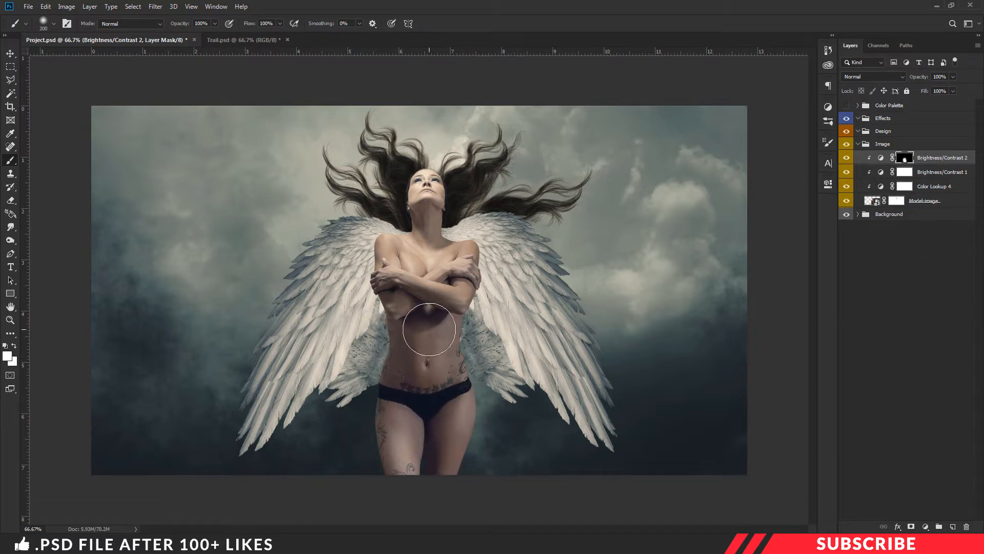
key("bracketright")
key("bracketright")
key("bracketright")
key("bracketright")
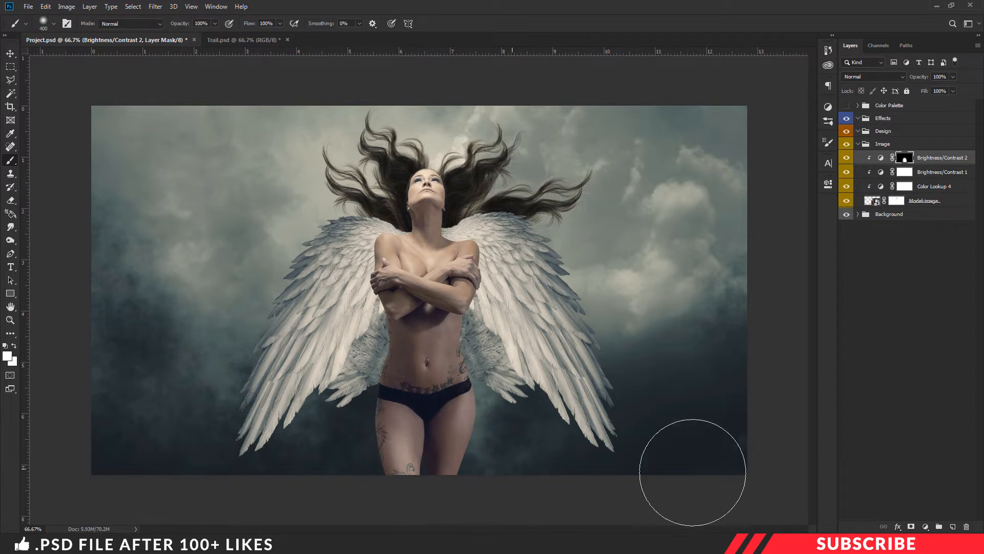
key("v")
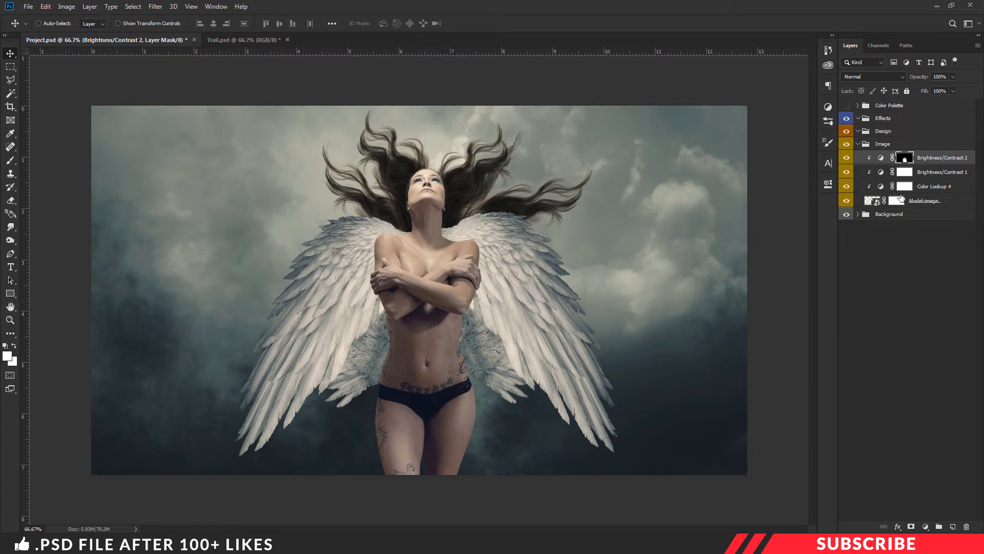
Step: Collapse the Image group, select the Design group, and open the jewel image from the PTE69 folder in Photoshop
left_click(865, 144)
left_click(890, 131)
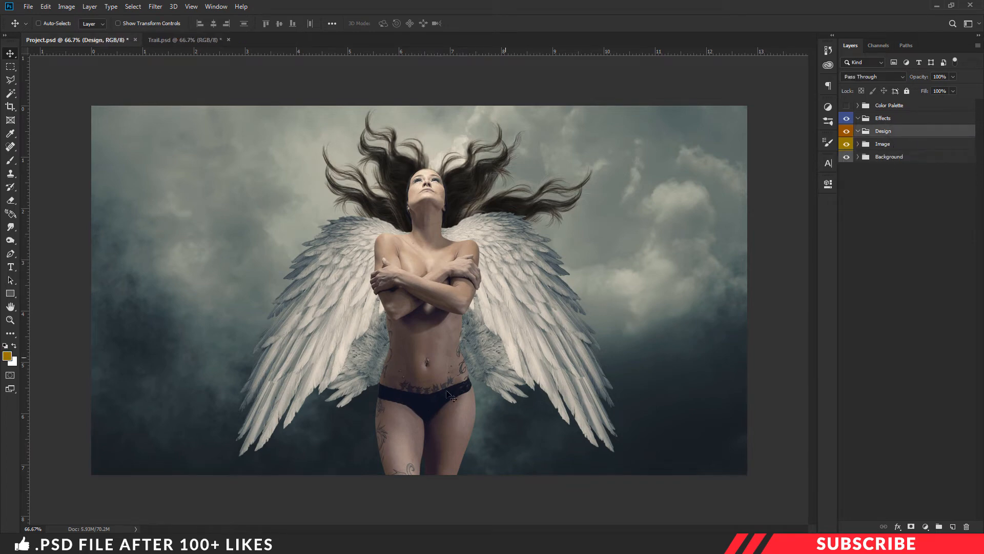
key("alt+Tab")
left_click(436, 347)
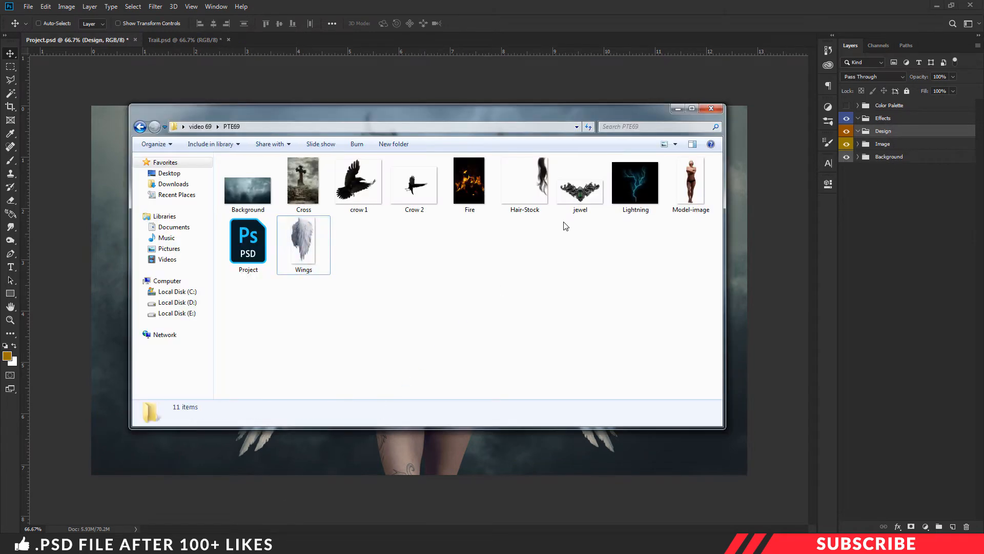
right_click(584, 195)
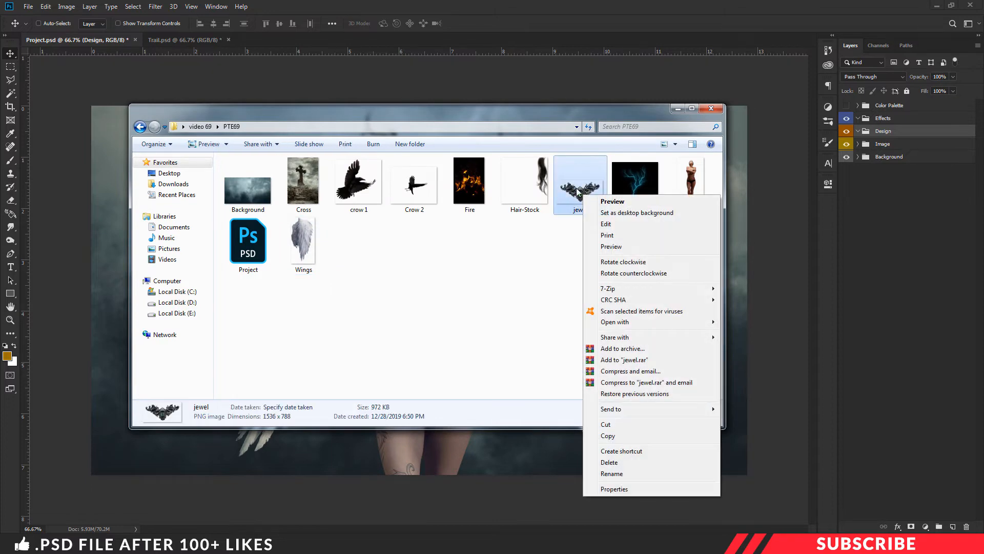
left_click(576, 187)
right_click(576, 190)
mouse_move(646, 318)
left_click(723, 318)
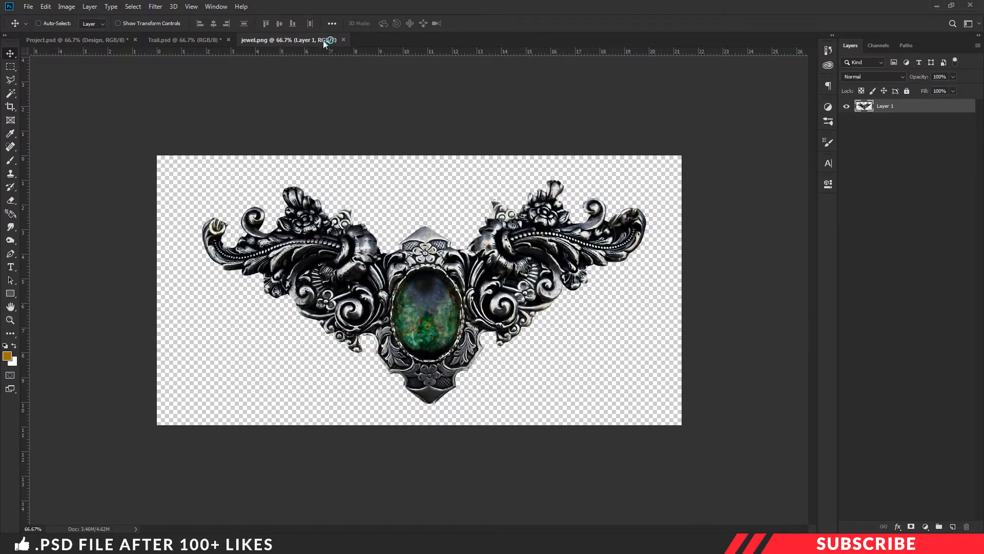
Step: Copy the jewel layer from jewel.png into the Design group of Project.psd and close the jewel document
left_click_drag(324, 40, 328, 61)
left_click_drag(870, 104, 532, 397)
left_click(764, 60)
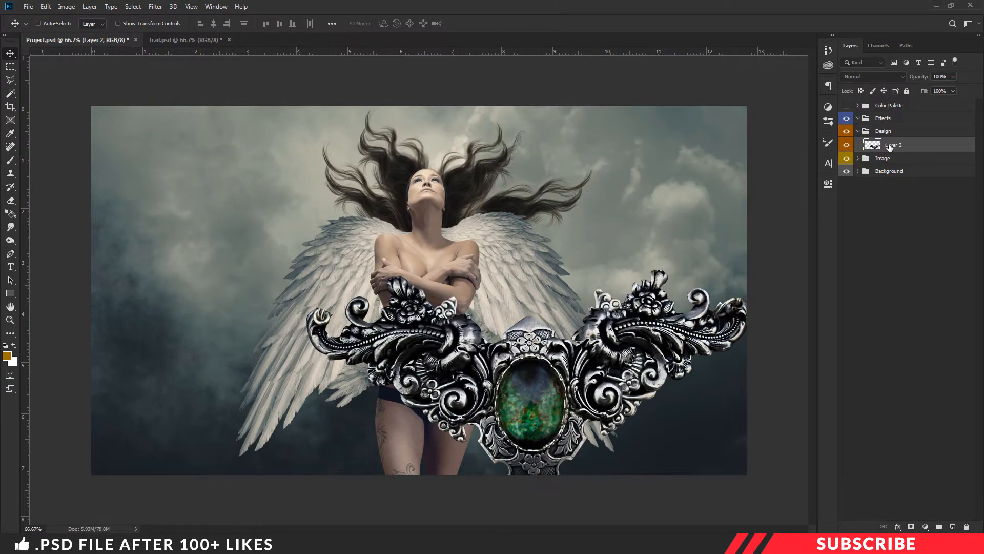
Step: Create a group named Jewel inside the Design group and place the jewel layer in it
left_click(939, 528)
double_click(899, 146)
type("Jewel")
key("Return")
left_click_drag(888, 157, 895, 145)
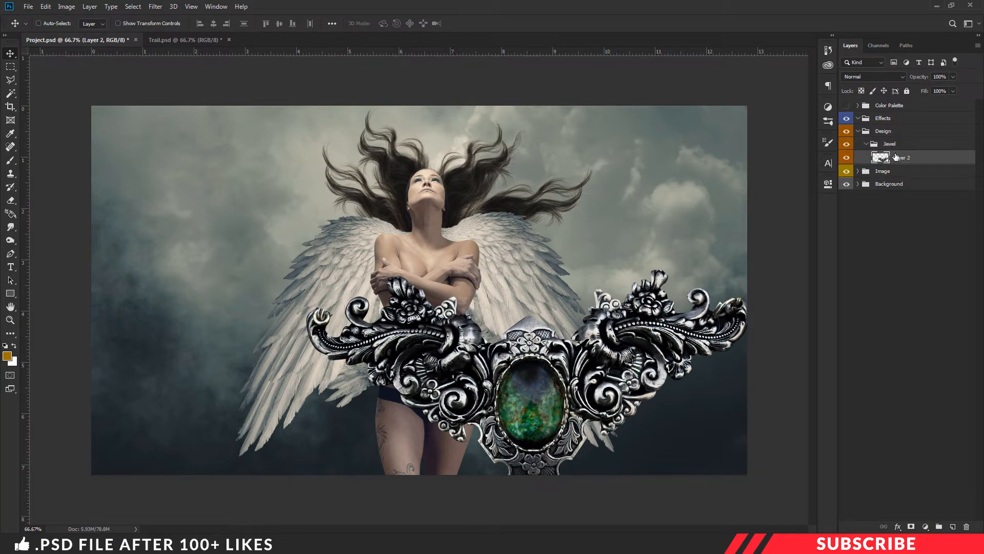
Step: Scale the jewel layer to about 21% and position it over the model's underwear as a belt ornament
key("ctrl+t")
left_click_drag(750, 492, 543, 389)
key("ctrl+plus")
left_click_drag(603, 359, 463, 252)
left_click_drag(444, 245, 521, 386)
key("ctrl+plus")
left_click_drag(640, 440, 554, 398)
left_click_drag(488, 342, 540, 378)
left_click_drag(606, 436, 578, 425)
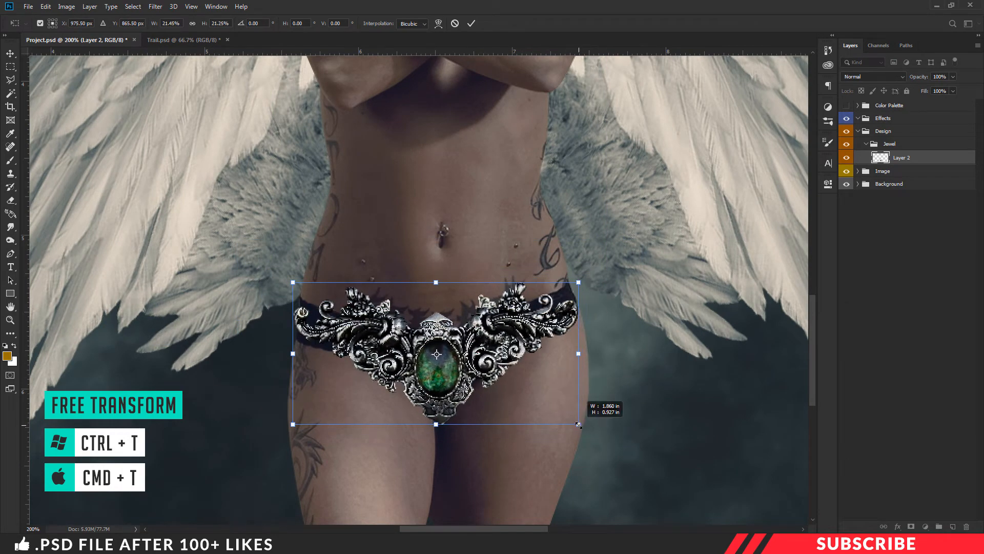
key("Return")
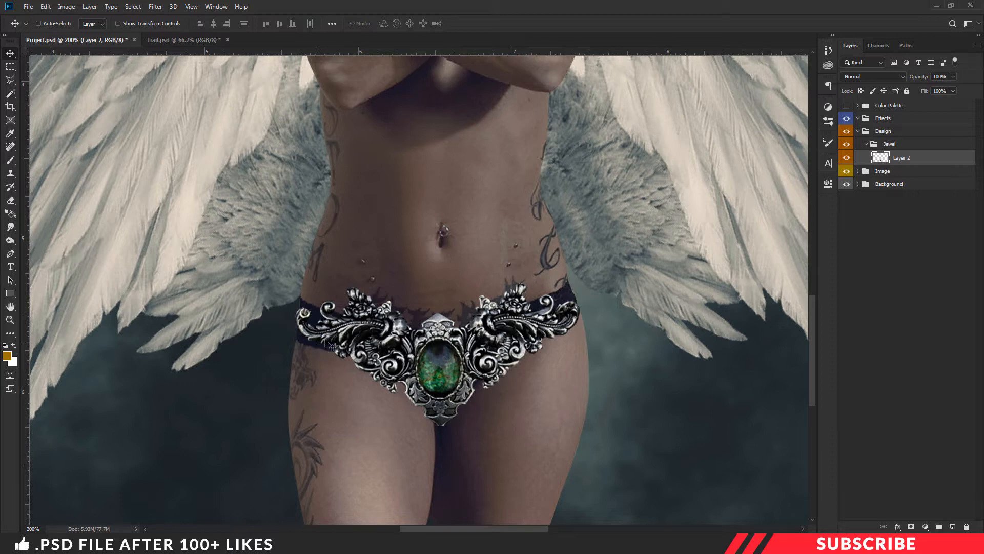
Step: Select the Model-image layer inside the expanded Image group and activate the Clone Stamp tool
key("ctrl+minus")
scroll(516, 329, "down", 1)
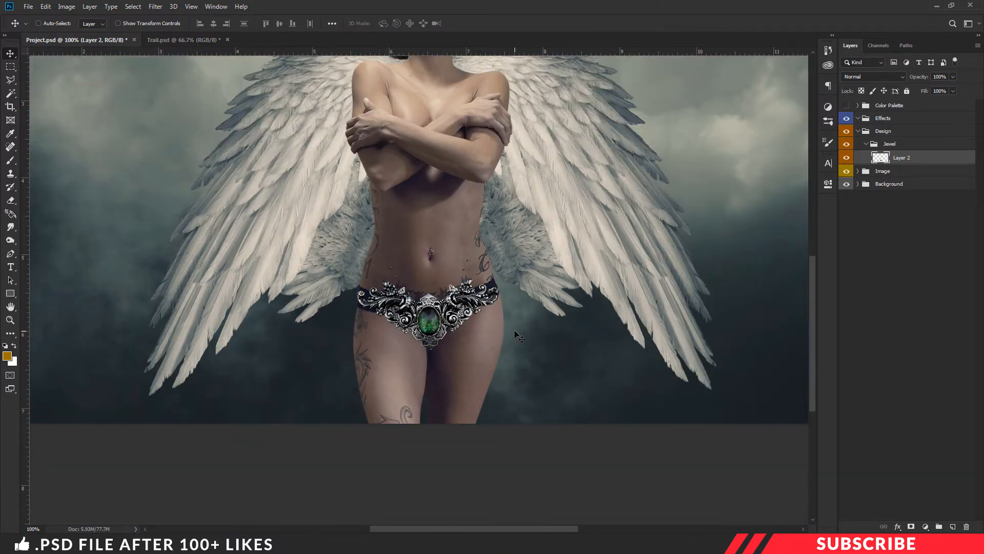
key("ctrl+plus")
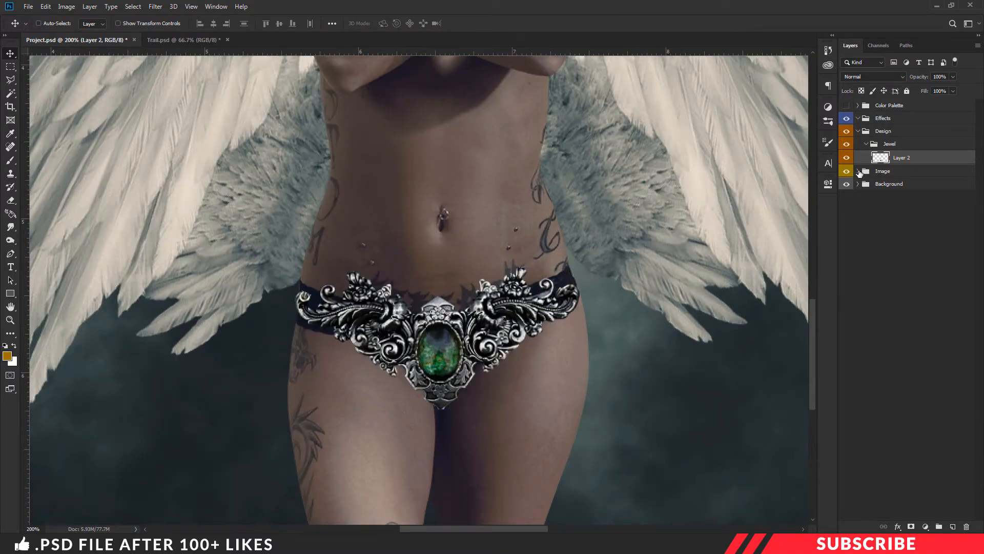
left_click(858, 171)
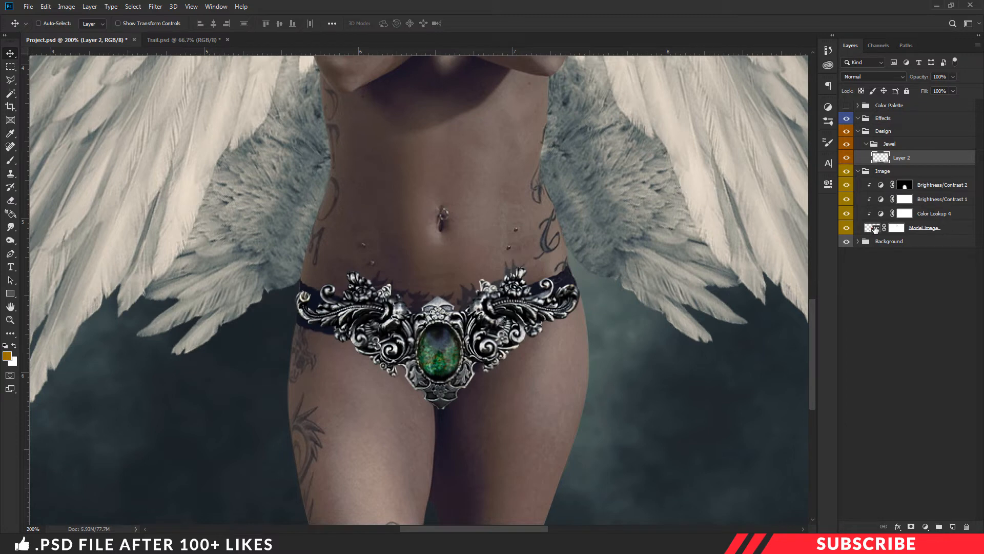
left_click(897, 229)
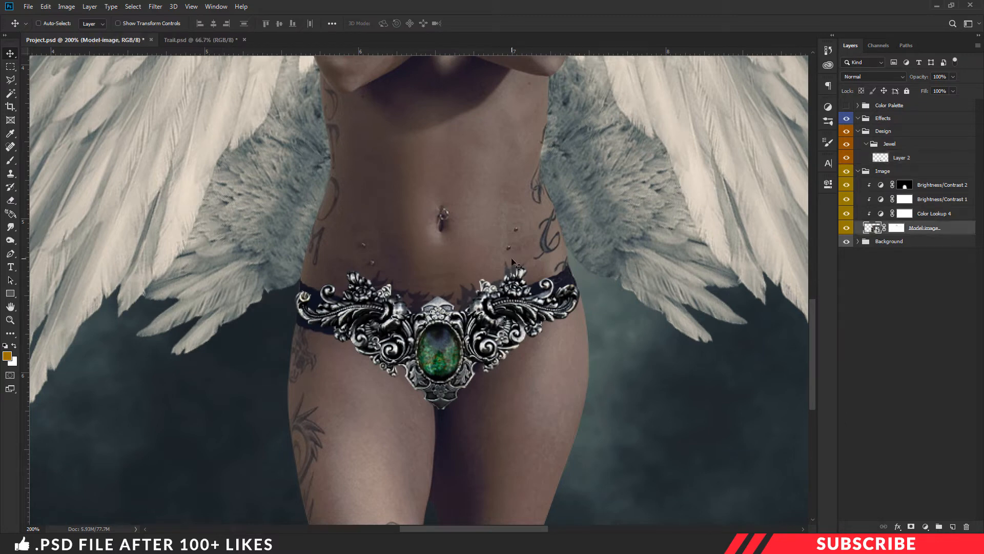
left_click(11, 174)
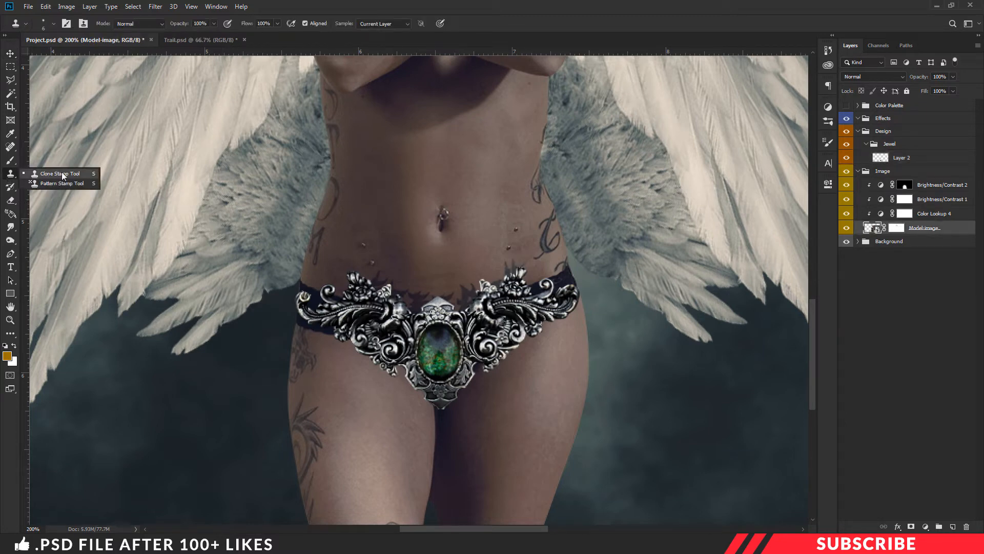
key("b")
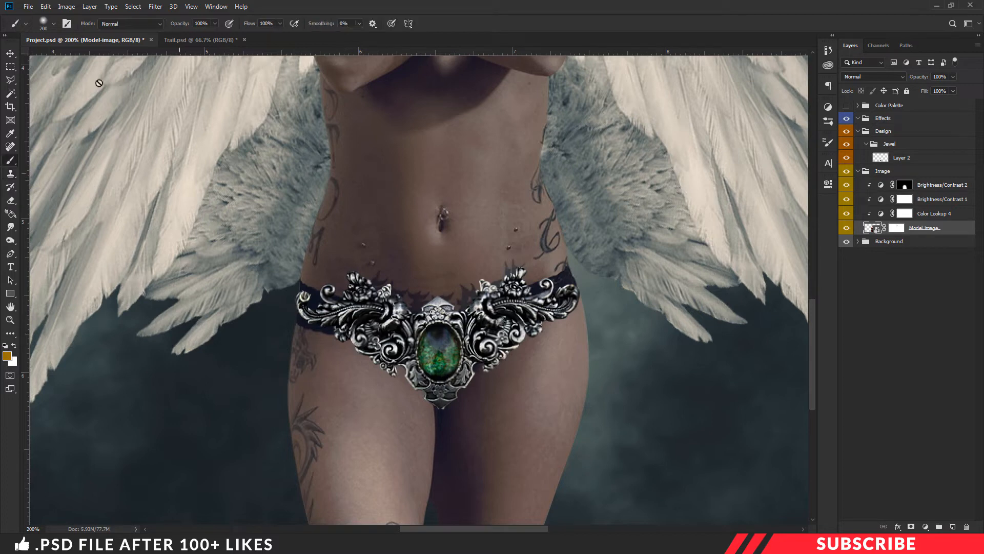
left_click(54, 23)
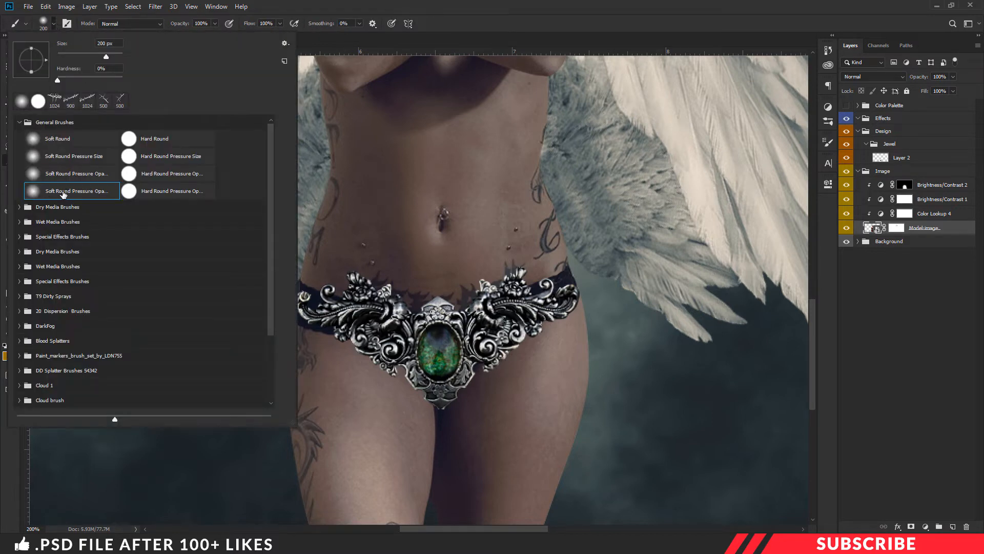
left_click(344, 6)
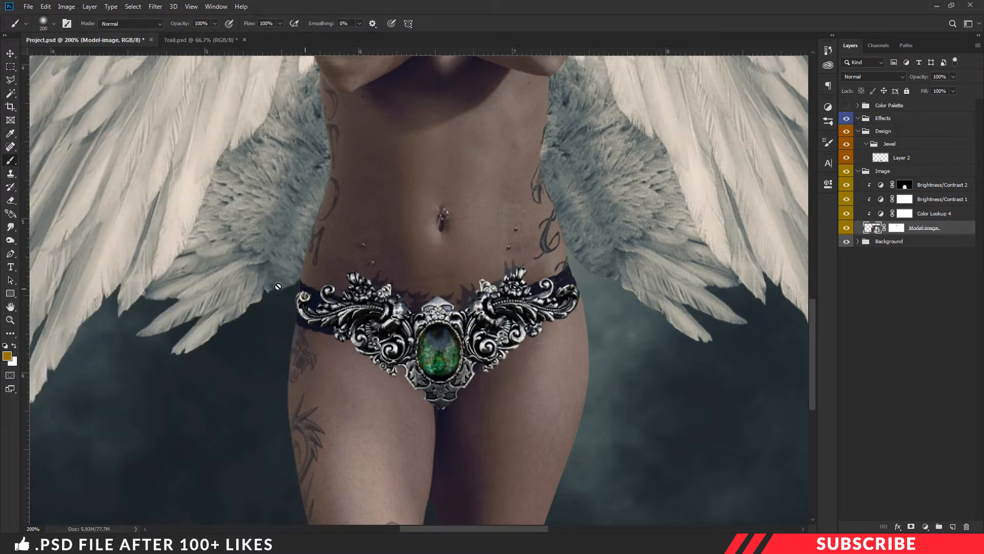
Step: Return to the Clone Stamp tool and rasterize the Model-image layer
key("s")
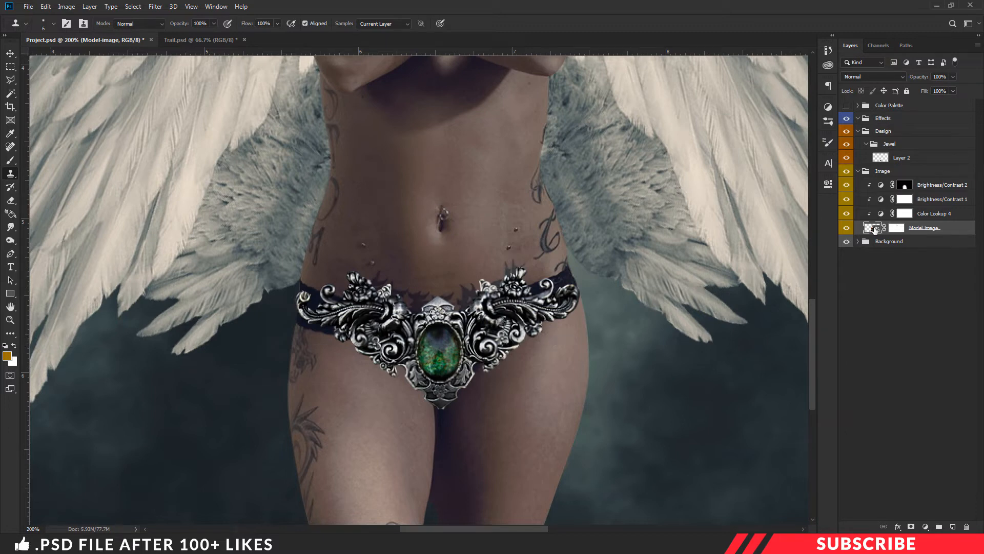
right_click(923, 228)
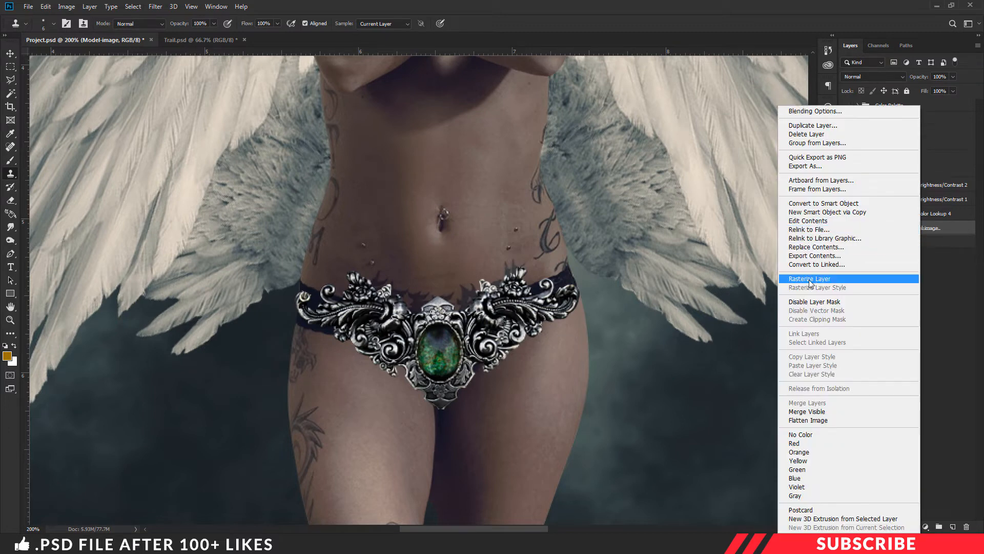
left_click(828, 276)
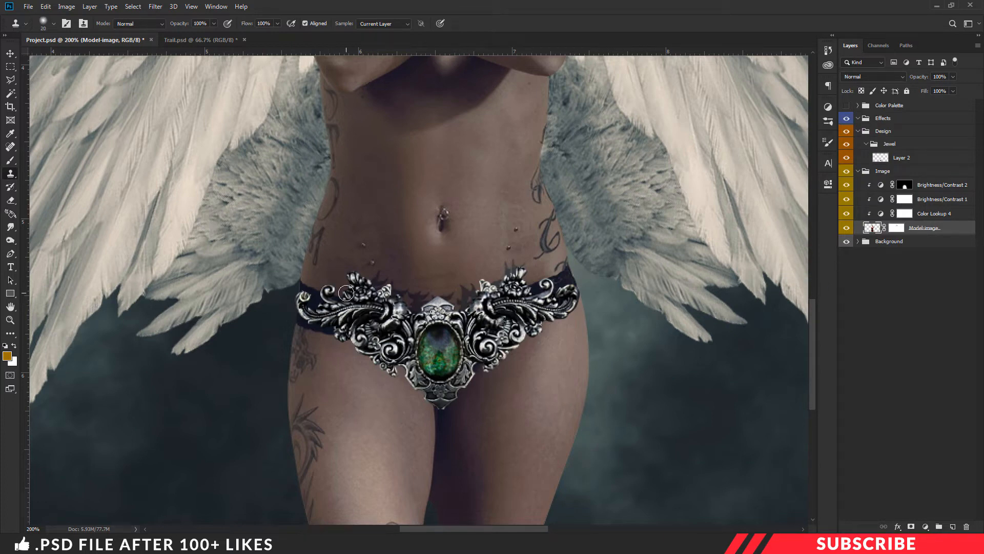
Step: Clone thigh skin over the dark underwear fabric below the jewel's left wing, using a 15 px soft stamp
key("ctrl+plus")
key("bracketleft")
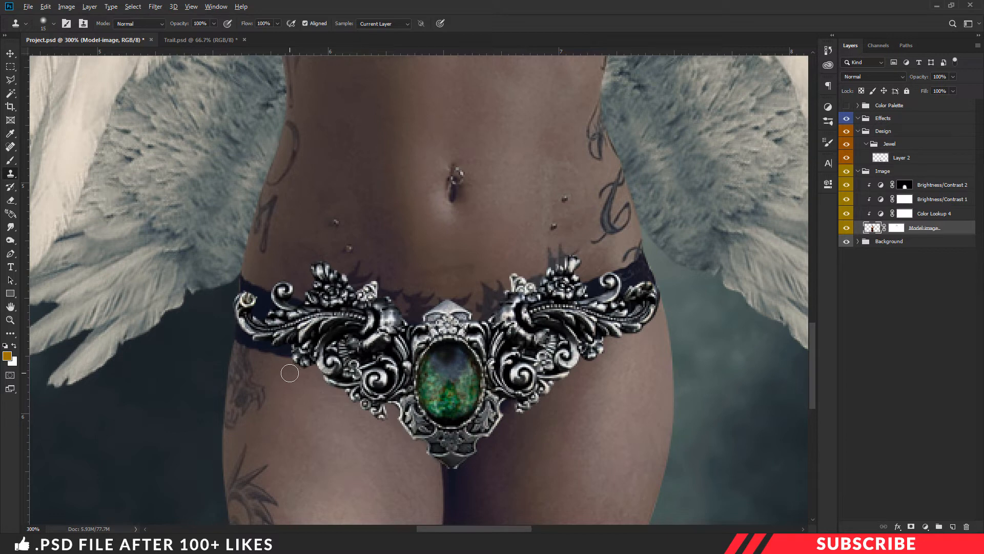
mouse_move(288, 356)
left_mouse_down()
mouse_move(277, 351)
mouse_move(287, 347)
left_mouse_up()
left_click(298, 392, "alt")
left_click(306, 391, "alt")
left_click(287, 362)
left_click(318, 432, "alt")
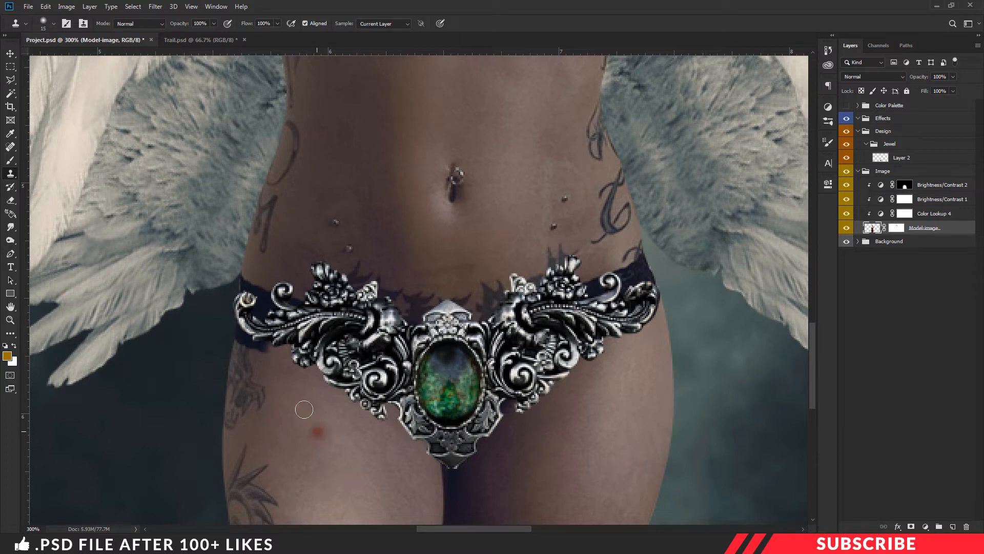
left_click(268, 366)
left_click_drag(268, 366, 253, 343)
Step: Clone nearby skin over the underwear strap above the jewel at the left hip and its remaining lower edge
left_click(275, 271, "alt")
mouse_move(268, 294)
left_mouse_down()
mouse_move(295, 304)
mouse_move(273, 303)
mouse_move(266, 275)
mouse_move(252, 277)
mouse_move(255, 311)
mouse_move(263, 314)
mouse_move(263, 285)
left_mouse_up()
left_click(288, 272, "alt")
left_click(263, 273, "alt")
left_click(264, 282, "alt")
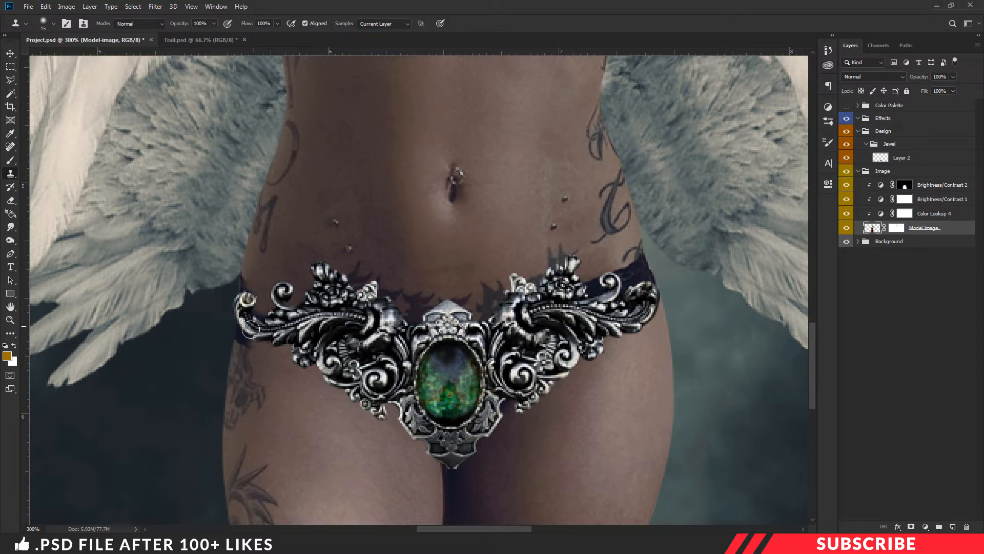
left_click(263, 351, "alt")
left_click_drag(246, 339, 247, 332)
Step: Clone waist skin over the underwear strap above the jewel at the right hip
left_click(601, 260, "alt")
mouse_move(593, 278)
left_mouse_down()
mouse_move(594, 289)
mouse_move(638, 269)
mouse_move(603, 303)
left_mouse_up()
left_click(602, 272, "alt")
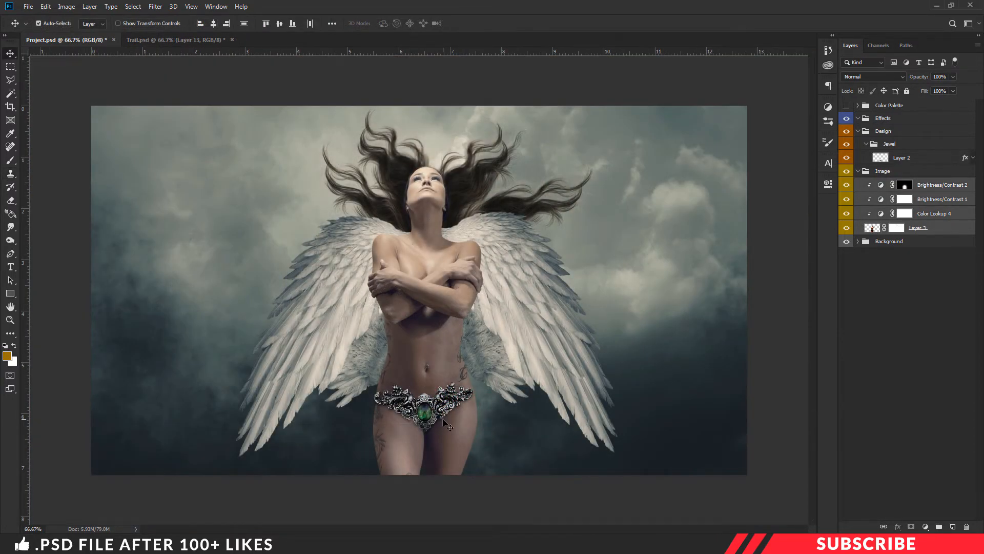
Step: Start adding a Color Lookup adjustment above the jewel layer
left_click(877, 158)
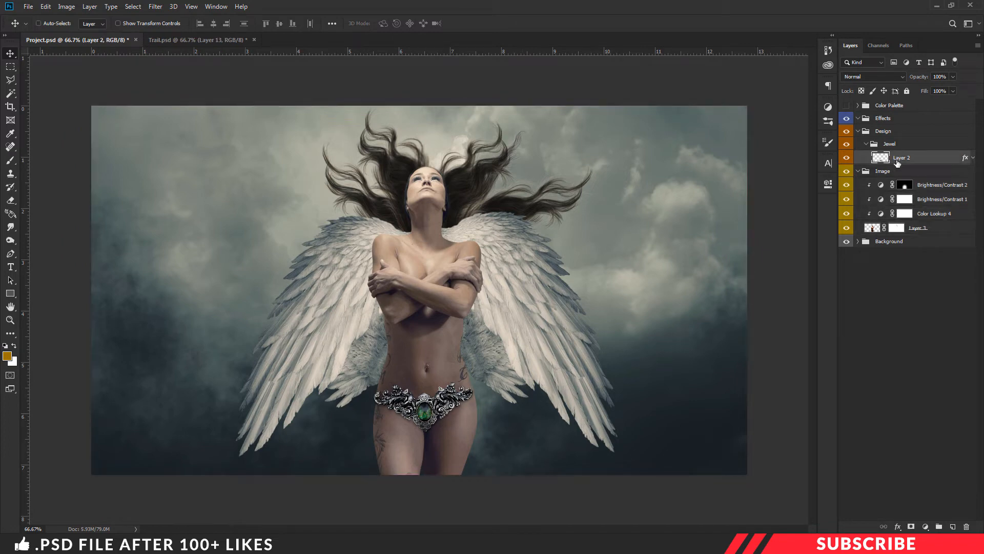
left_click(925, 526)
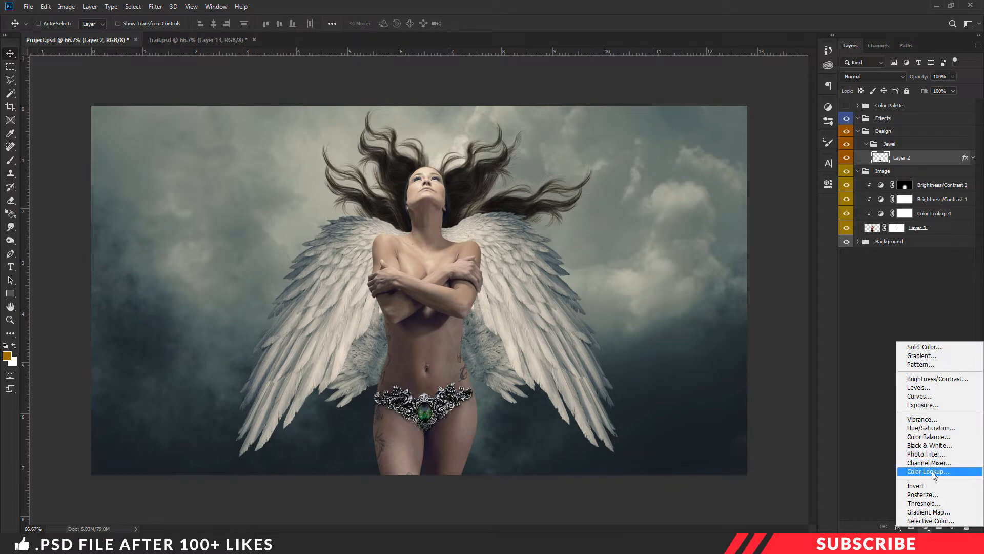